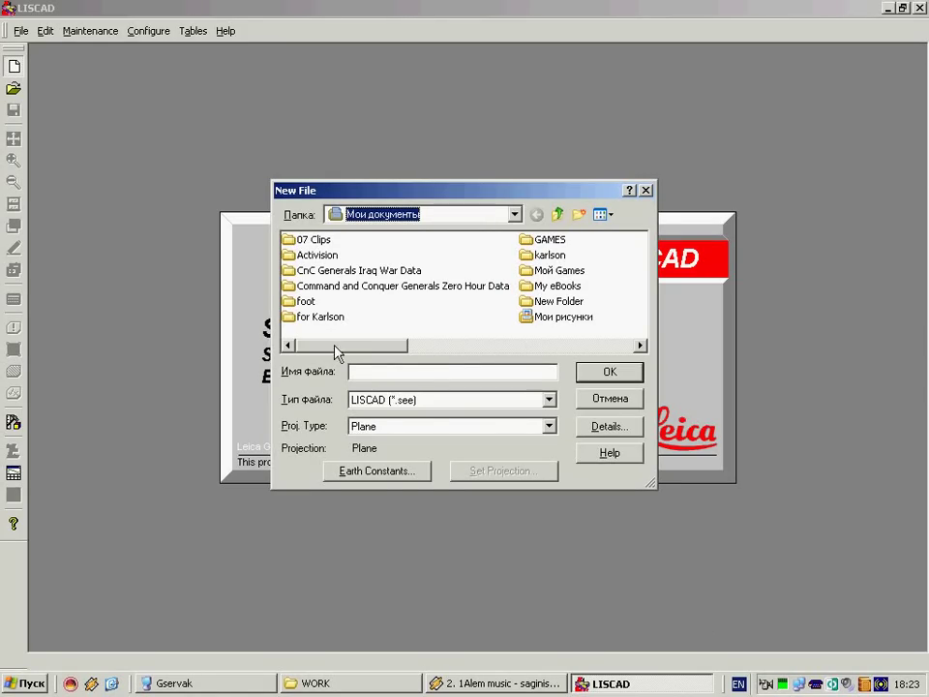
Step: Browse the New File dialog to D:\Джумшуд\WORK\liscad
{"action": "left_click_drag", "start_coordinate": [337, 354], "coordinate": [520, 221]}
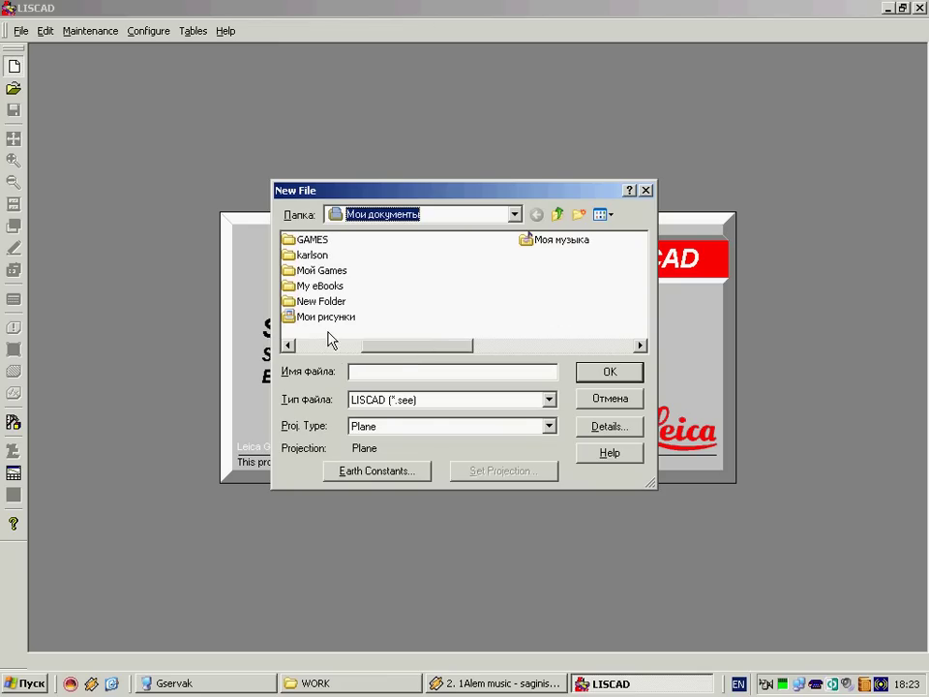
{"action": "left_click", "coordinate": [518, 219]}
{"action": "left_click", "coordinate": [441, 290]}
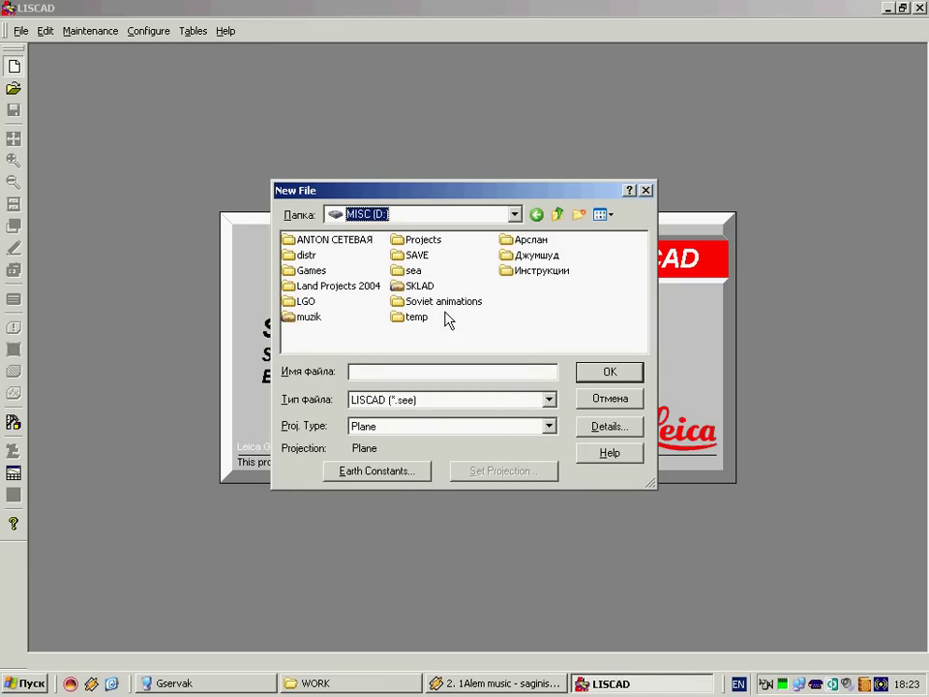
{"action": "double_click", "coordinate": [535, 254]}
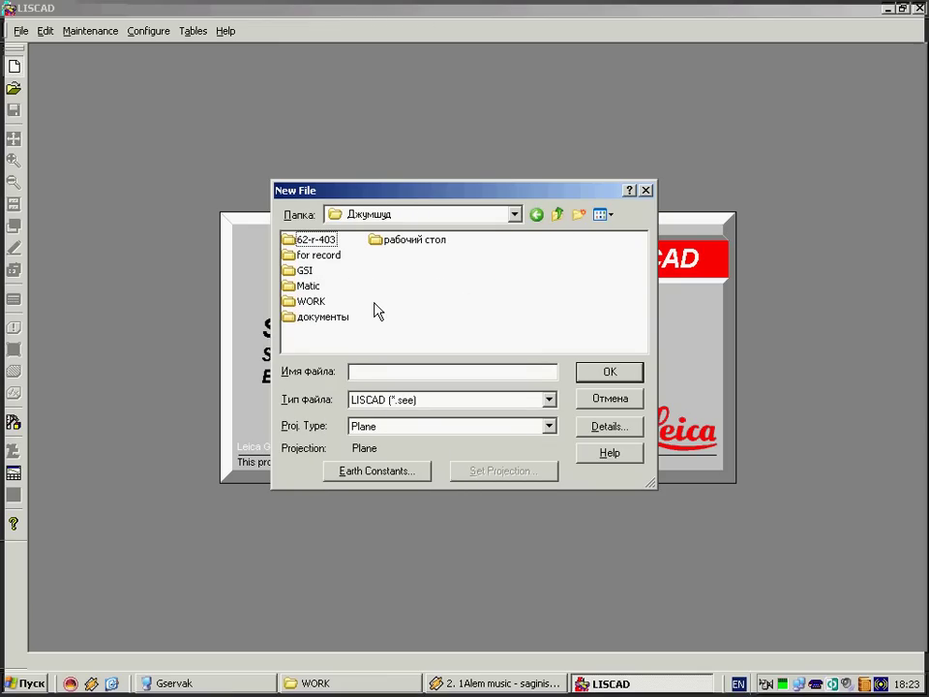
{"action": "double_click", "coordinate": [311, 301]}
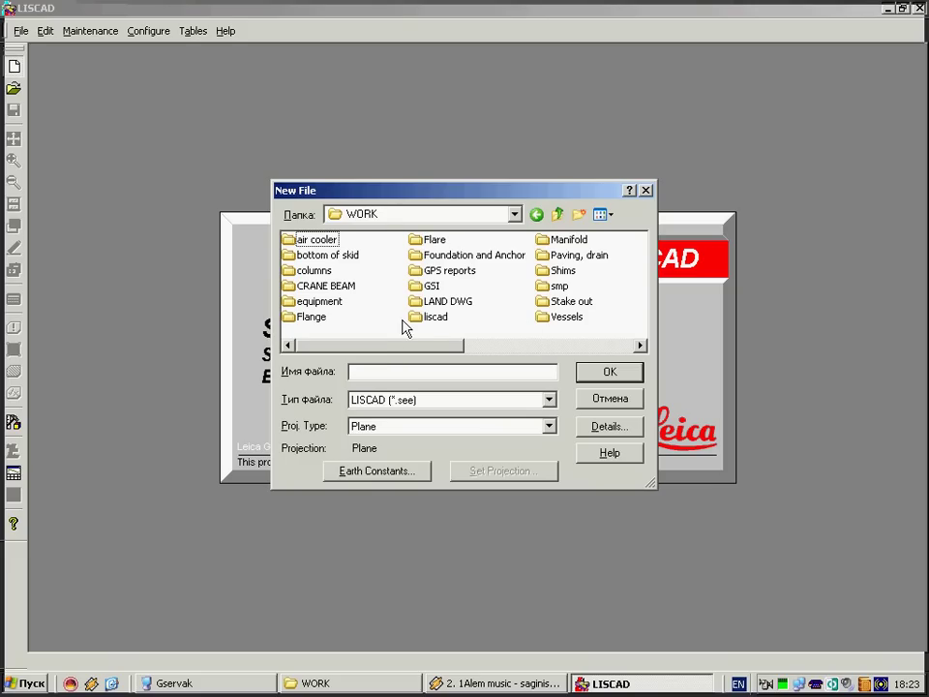
{"action": "double_click", "coordinate": [433, 317]}
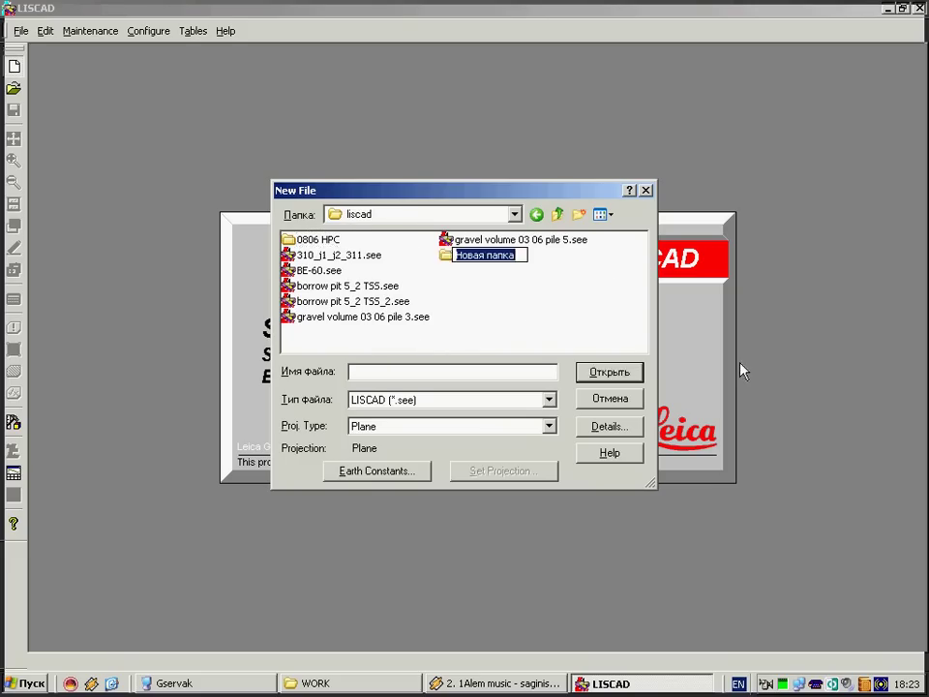
Step: Create and open folder 100606 HCP, and name the new file 100606 BE78
{"action": "type", "text": "0"}
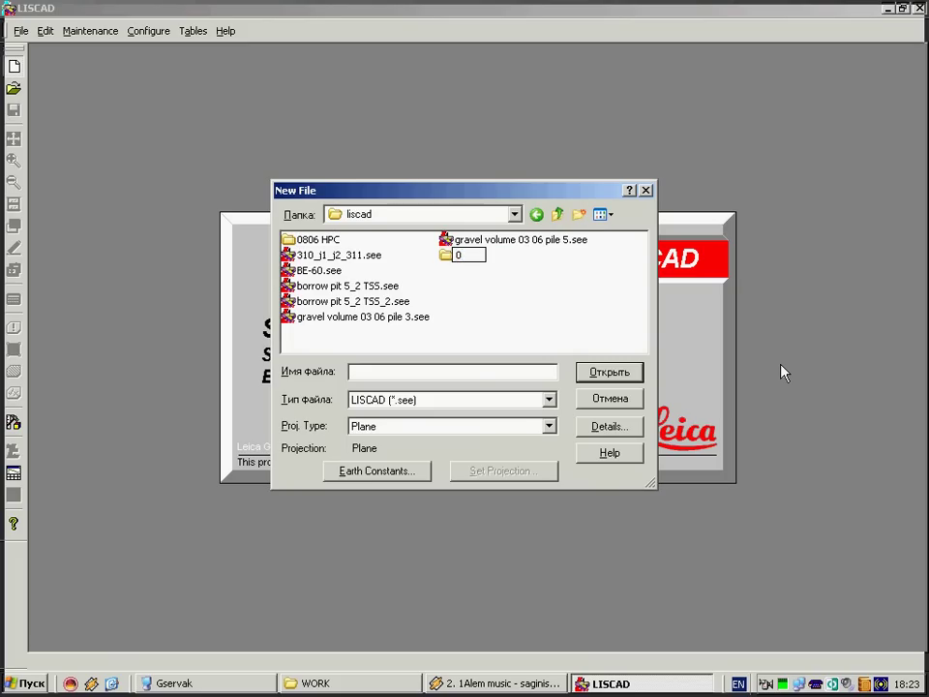
{"action": "key", "text": "BackSpace"}
{"action": "type", "text": "1006"}
{"action": "type", "text": "06"}
{"action": "type", "text": " H"}
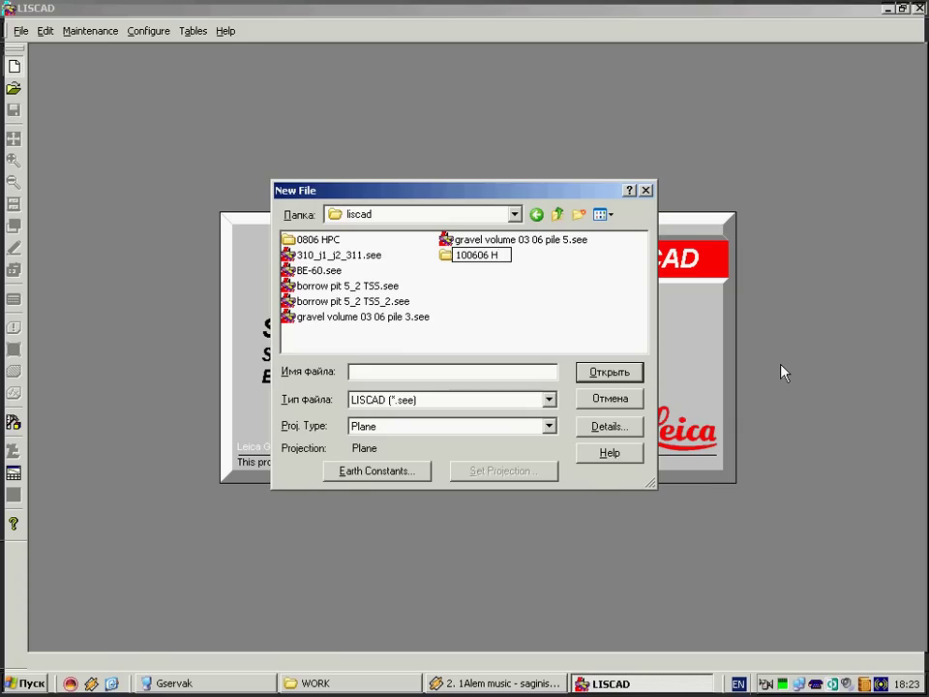
{"action": "type", "text": "C"}
{"action": "type", "text": "P"}
{"action": "key", "text": "Return"}
{"action": "key", "text": "Return"}
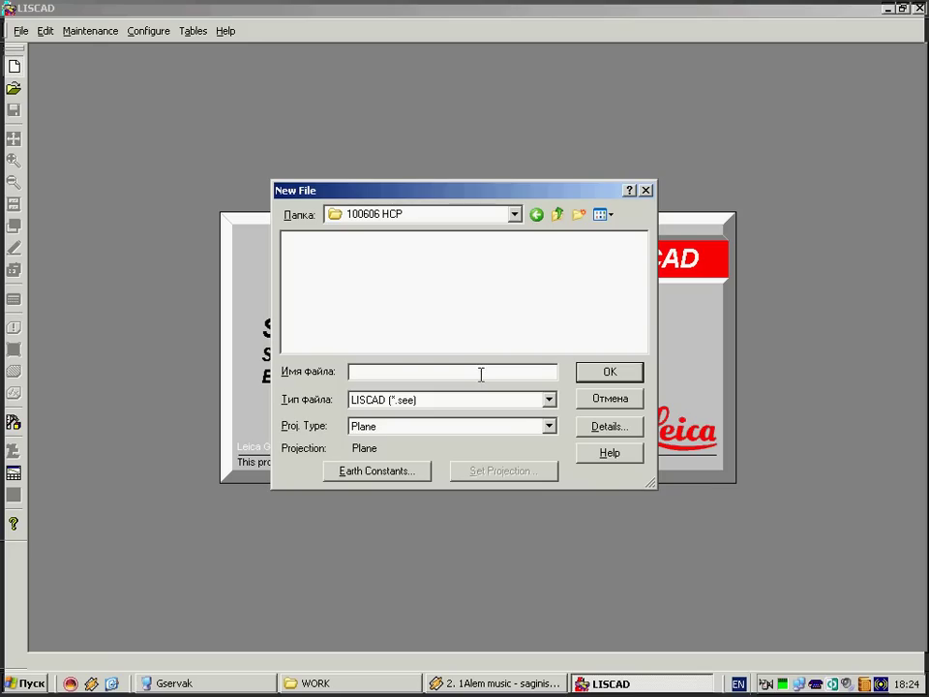
{"action": "type", "text": "100606"}
{"action": "type", "text": " BE78"}
Step: Create the file and record survey date 10.06.2006, field party SGP, the operator's name and client PFD
{"action": "left_click", "coordinate": [583, 378]}
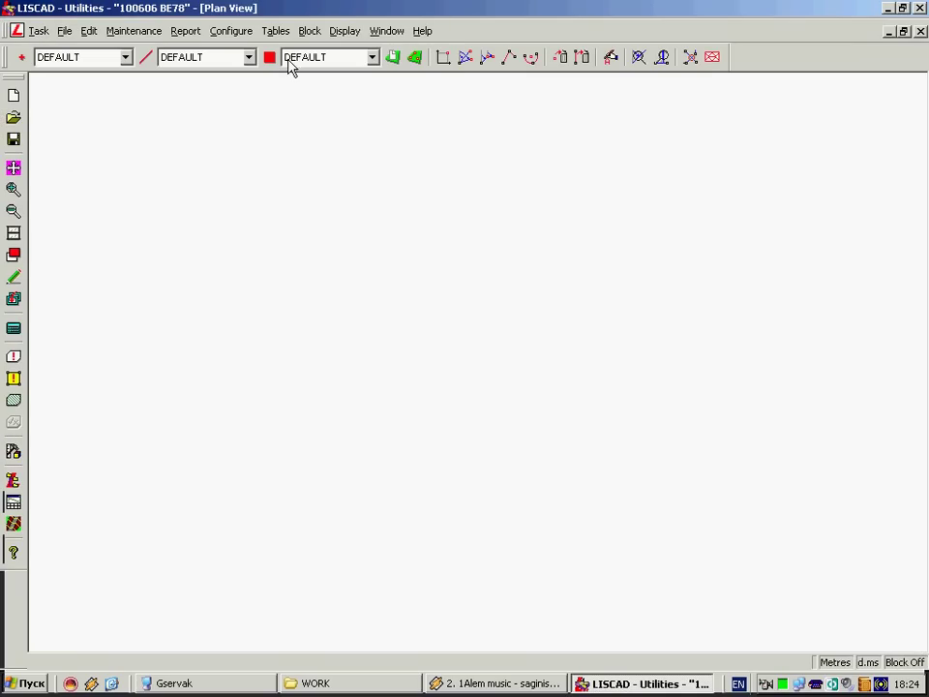
{"action": "left_click", "coordinate": [39, 31]}
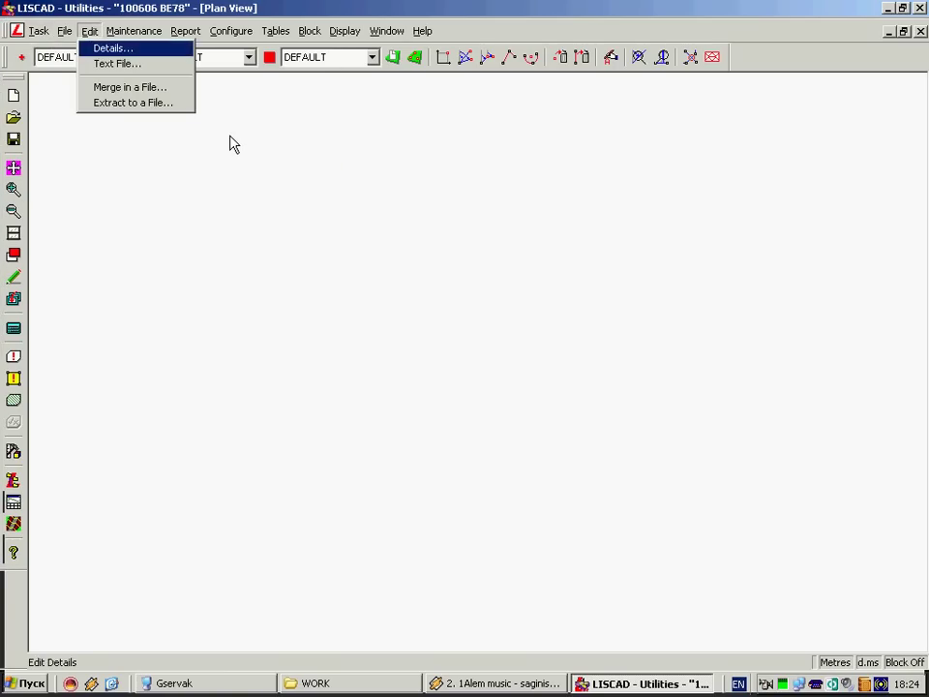
{"action": "key", "text": "Return"}
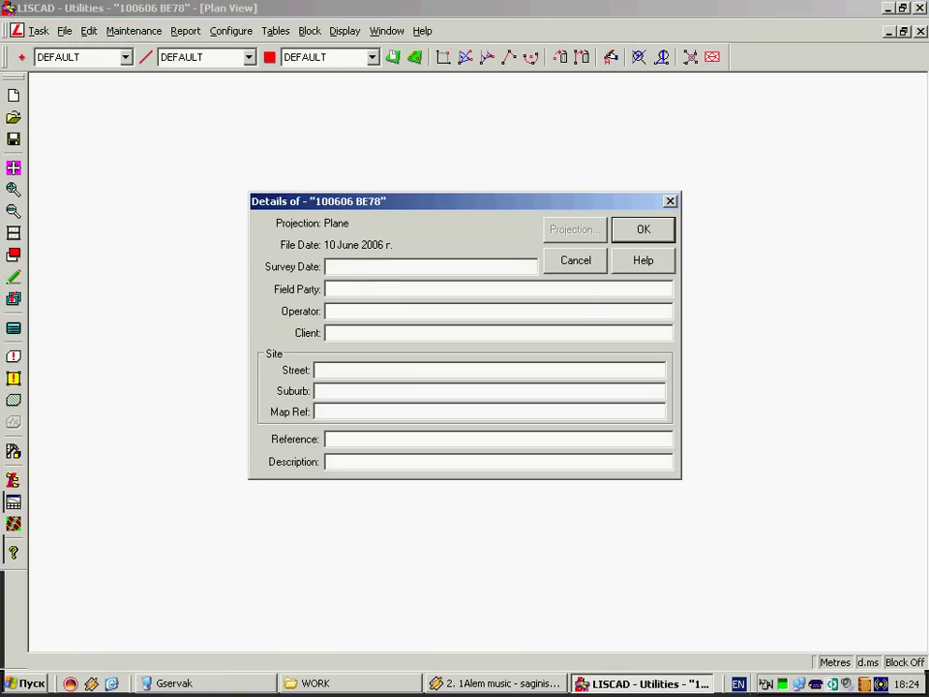
{"action": "type", "text": "10.06.2006"}
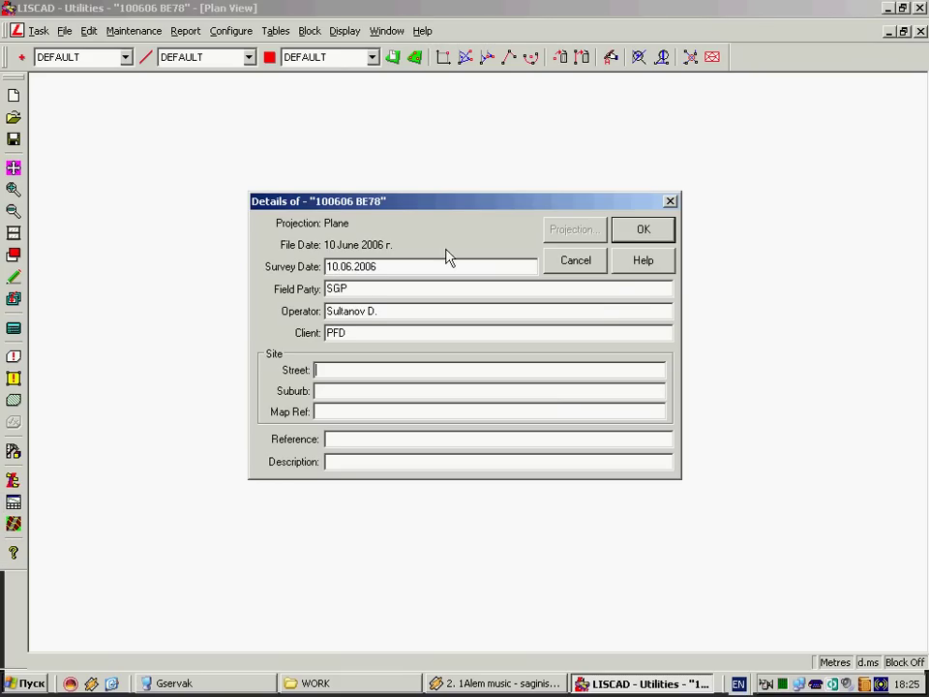
{"action": "left_click", "coordinate": [642, 231]}
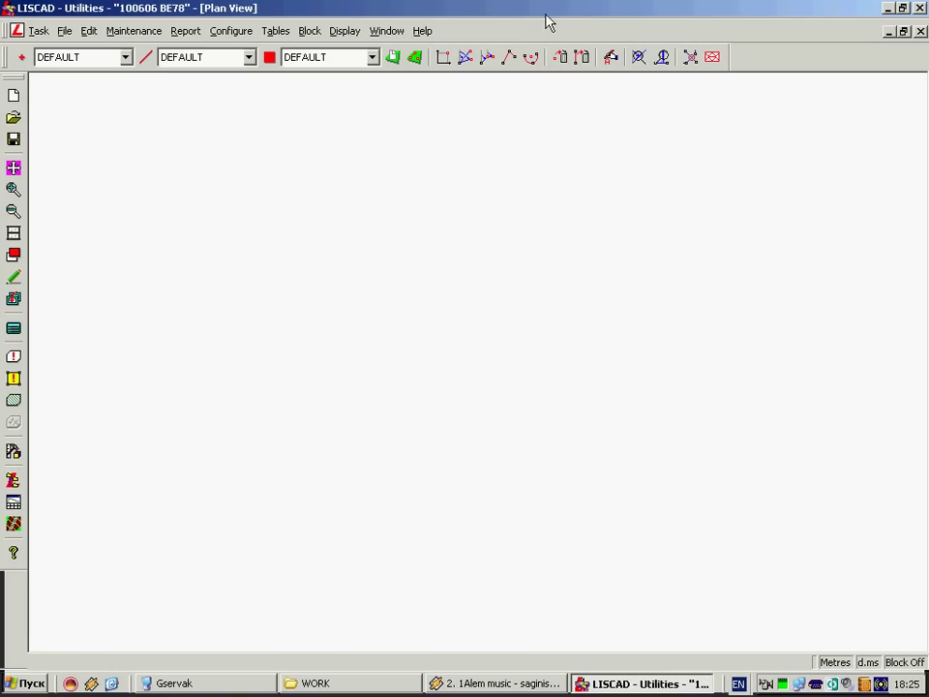
Step: Create control point 3010 from its east and north coordinates
{"action": "left_click", "coordinate": [442, 58]}
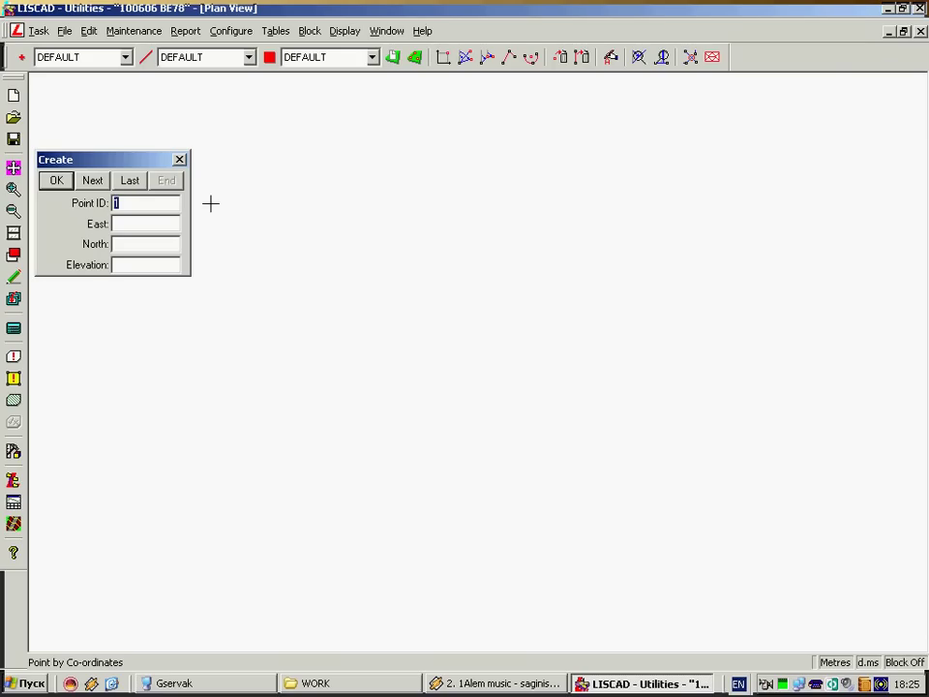
{"action": "type", "text": "301"}
{"action": "type", "text": "0"}
{"action": "key", "text": "Return"}
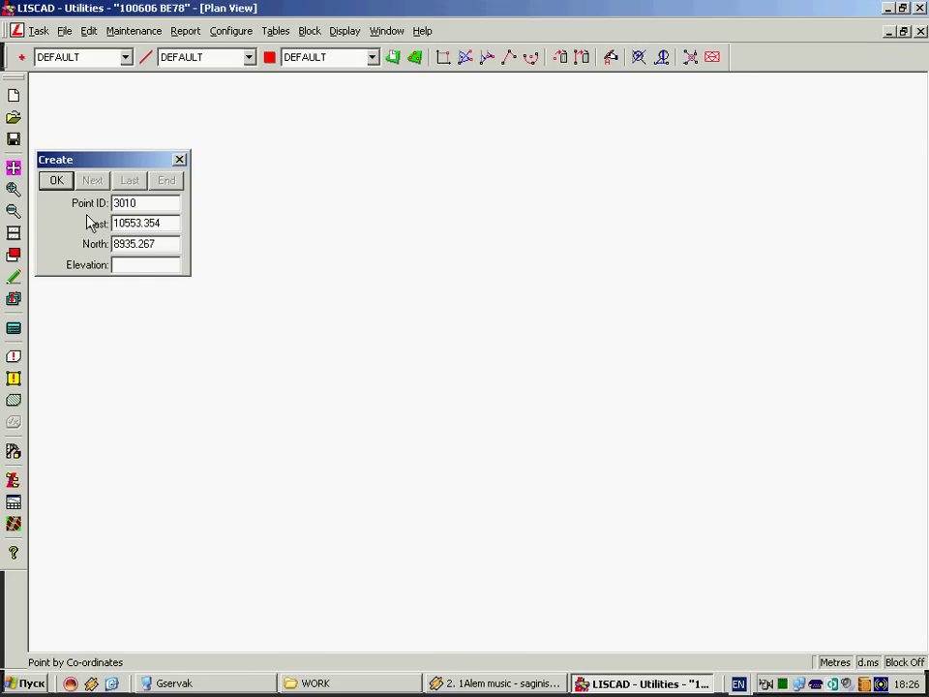
{"action": "left_click", "coordinate": [54, 182]}
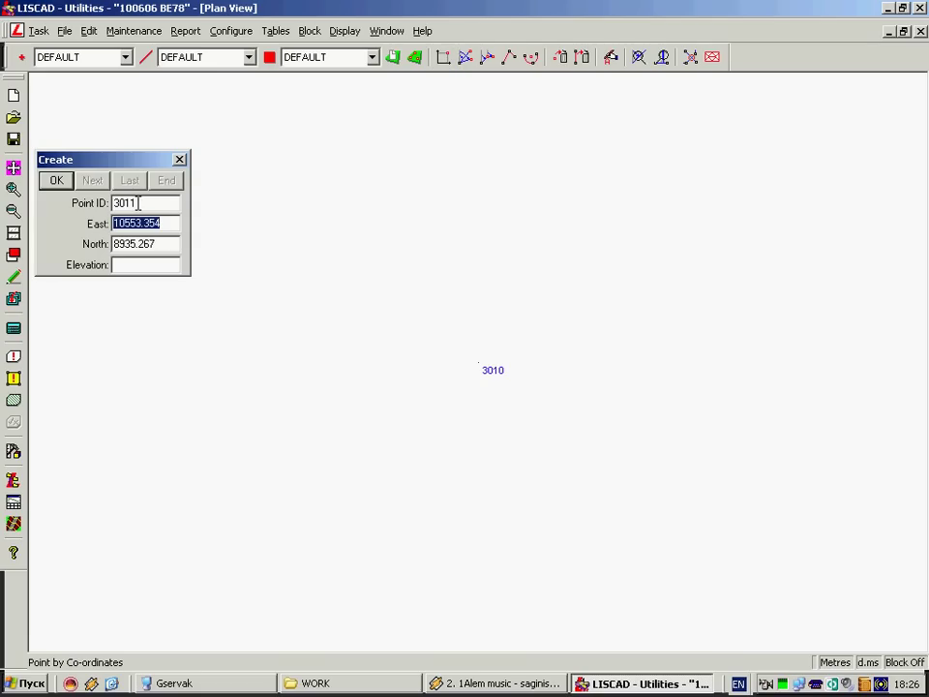
Step: Add the remaining control points, including one at 10578.701 E, 8952.47 N, and SE2
{"action": "left_click", "coordinate": [56, 182]}
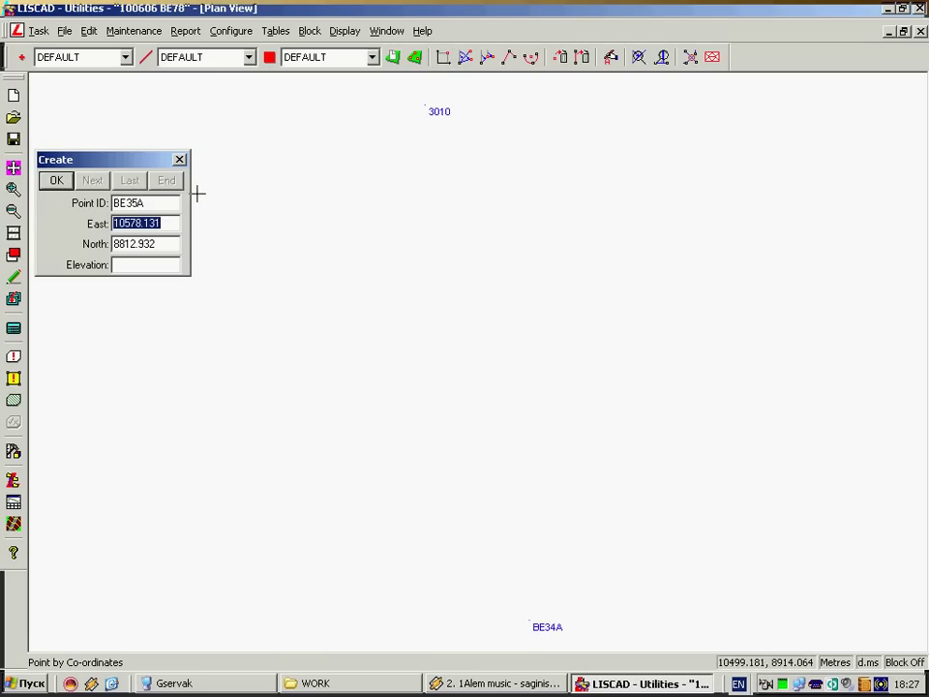
{"action": "type", "text": "10578.701"}
{"action": "key", "text": "Tab"}
{"action": "type", "text": "8952.47"}
{"action": "left_click", "coordinate": [56, 181]}
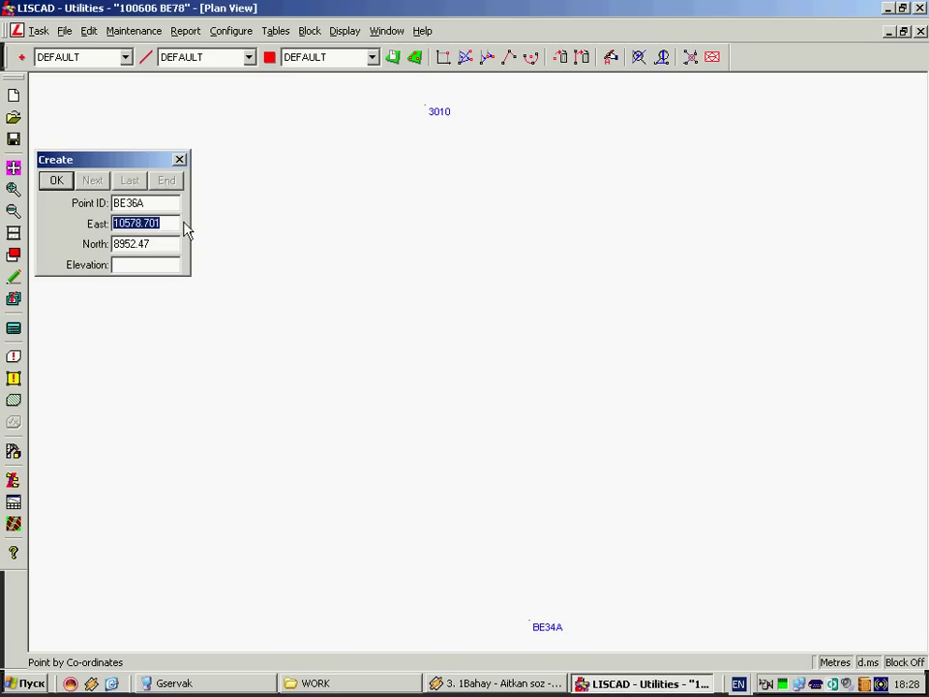
{"action": "left_click", "coordinate": [56, 181]}
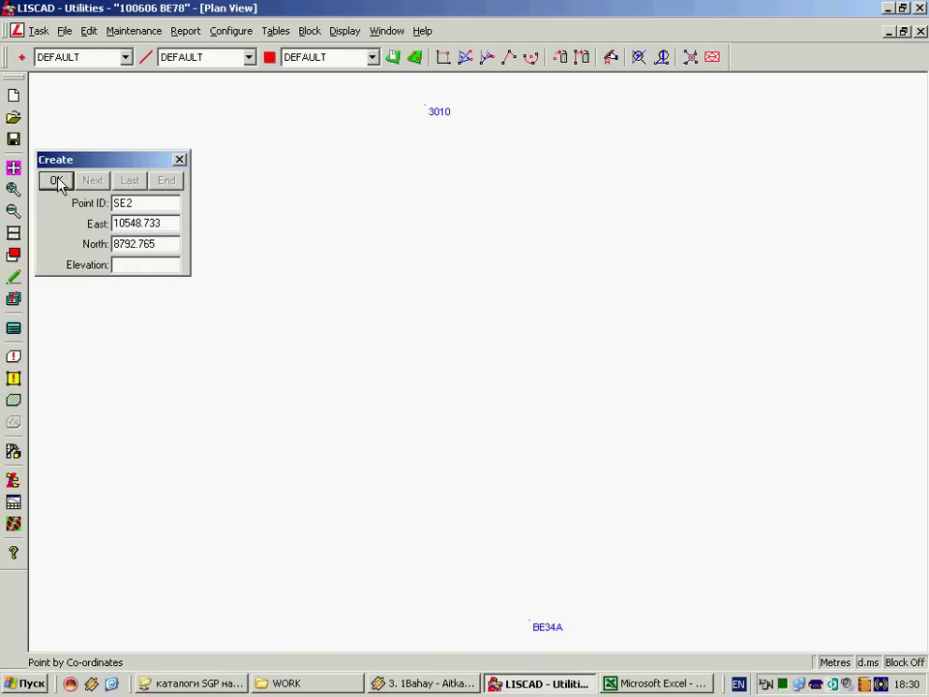
{"action": "left_click_drag", "start_coordinate": [79, 164], "coordinate": [201, 176]}
{"action": "left_click", "coordinate": [177, 193]}
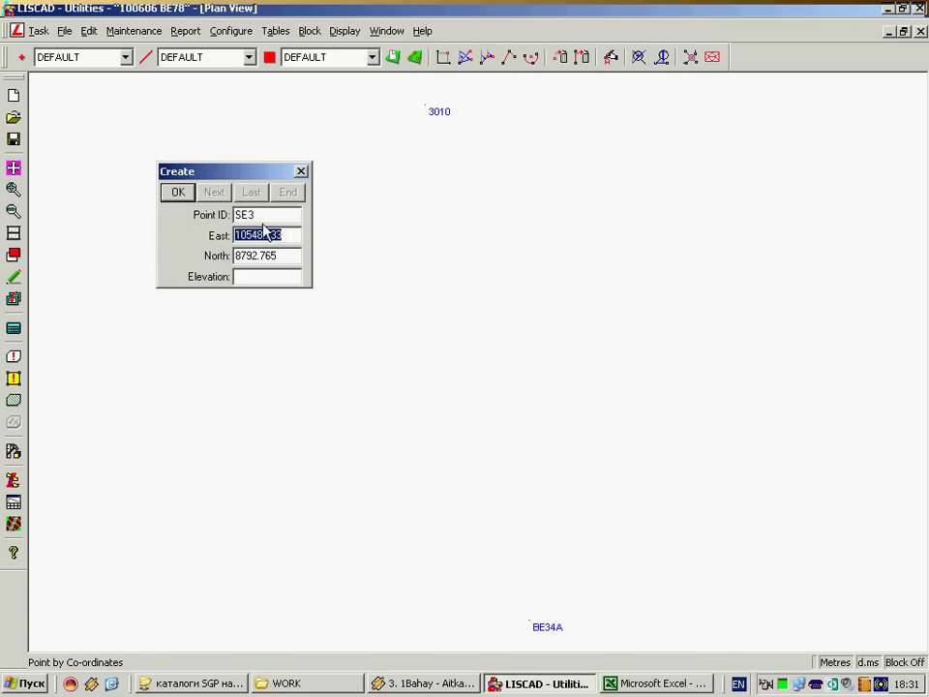
{"action": "key", "text": "Escape"}
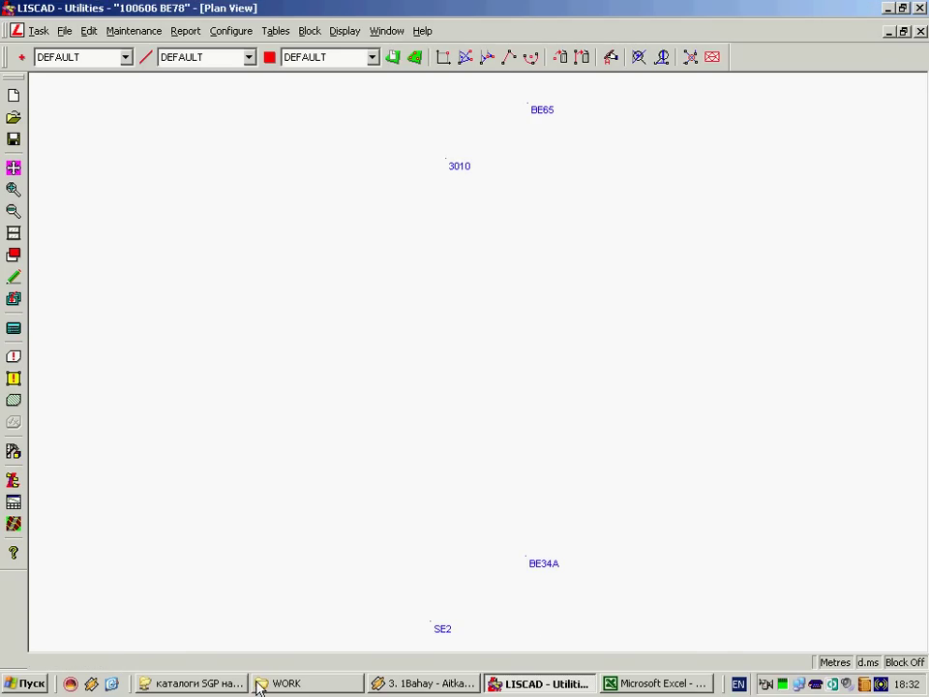
Step: Make a copy of 100606.GSI in the GSI\Horizontal control point folder
{"action": "left_click", "coordinate": [269, 683]}
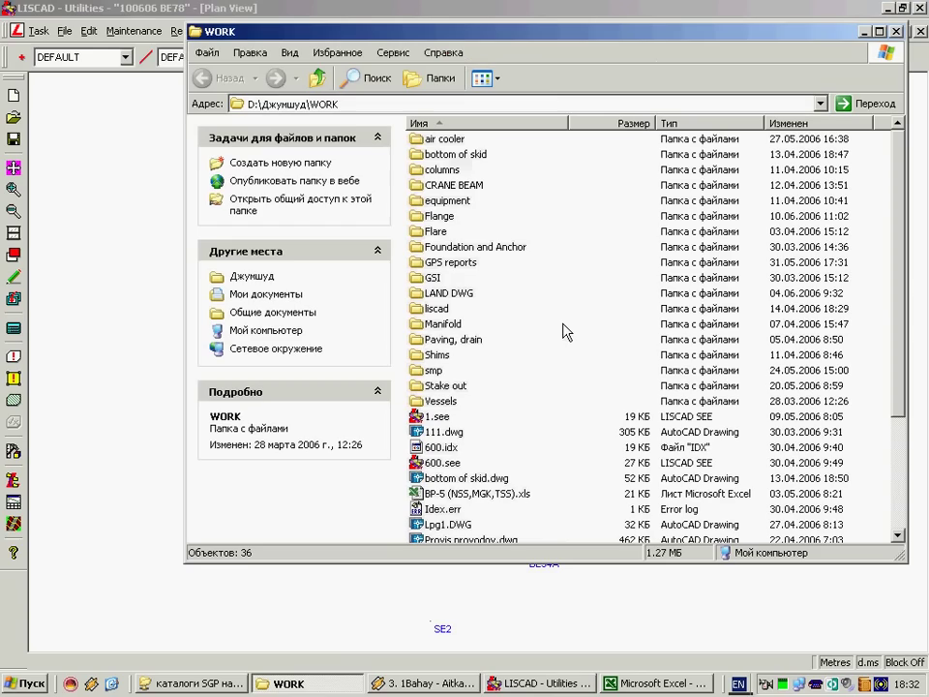
{"action": "left_click", "coordinate": [418, 278]}
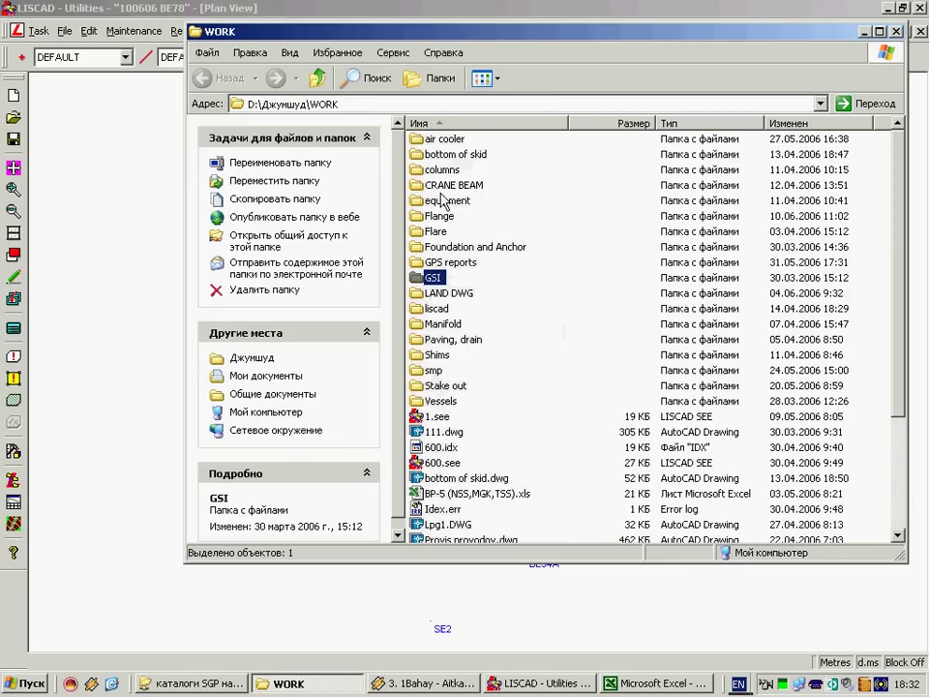
{"action": "double_click", "coordinate": [419, 280]}
{"action": "left_click", "coordinate": [481, 188]}
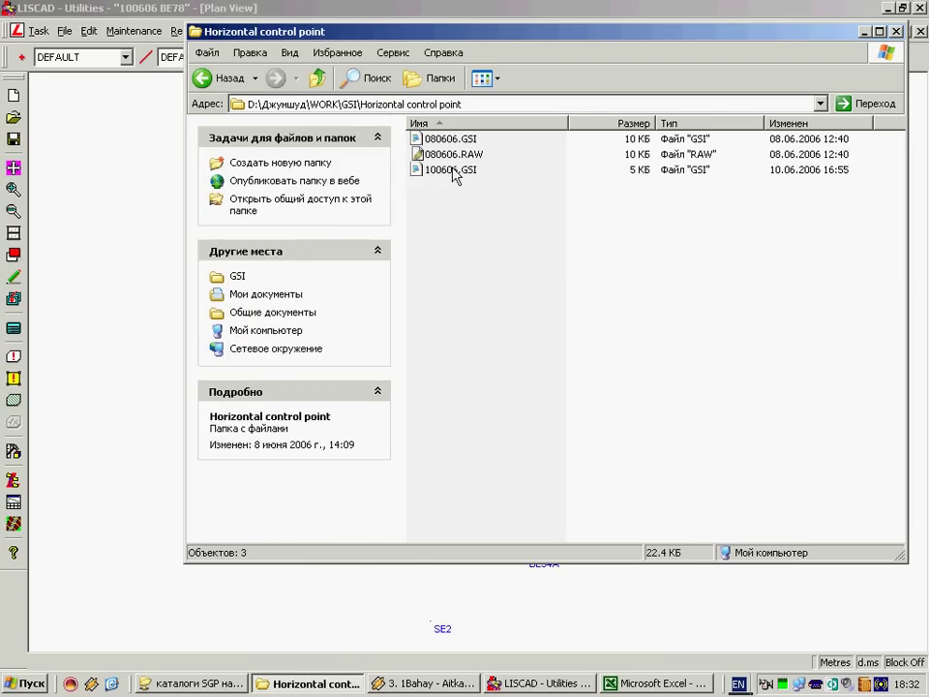
{"action": "left_click", "coordinate": [451, 170]}
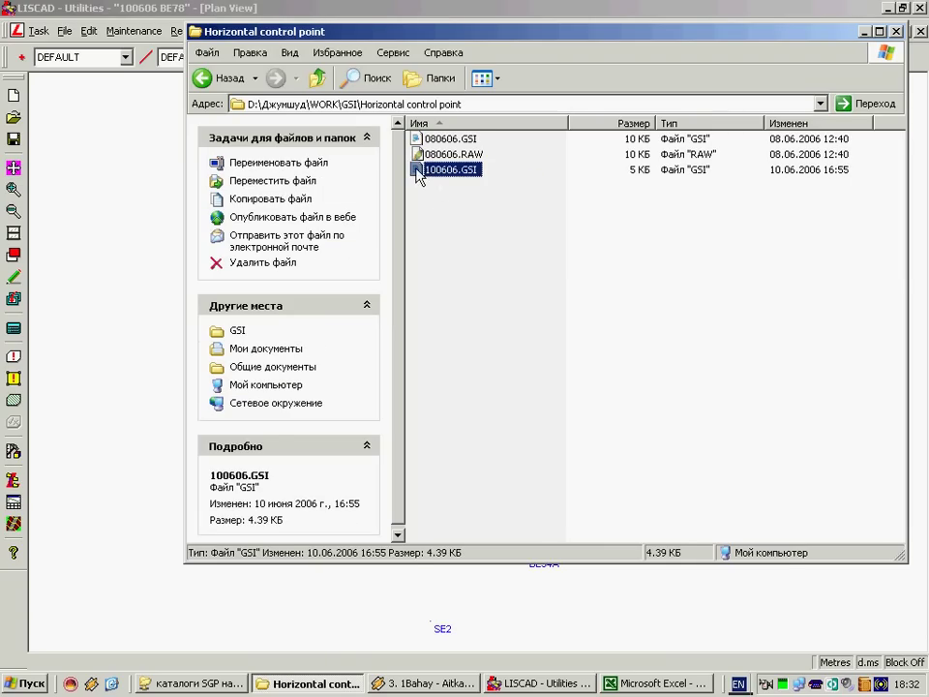
{"action": "left_click_drag", "start_coordinate": [416, 170], "coordinate": [435, 207], "text": "ctrl"}
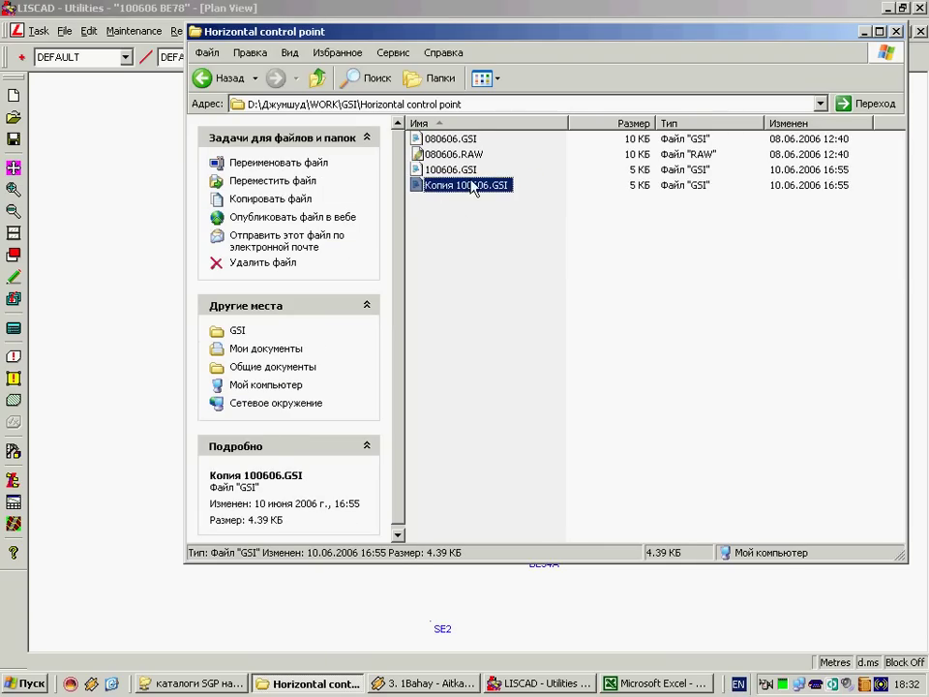
Step: Rename the copy to 100606.RAW, accepting the extension-change warning
{"action": "left_click", "coordinate": [461, 188]}
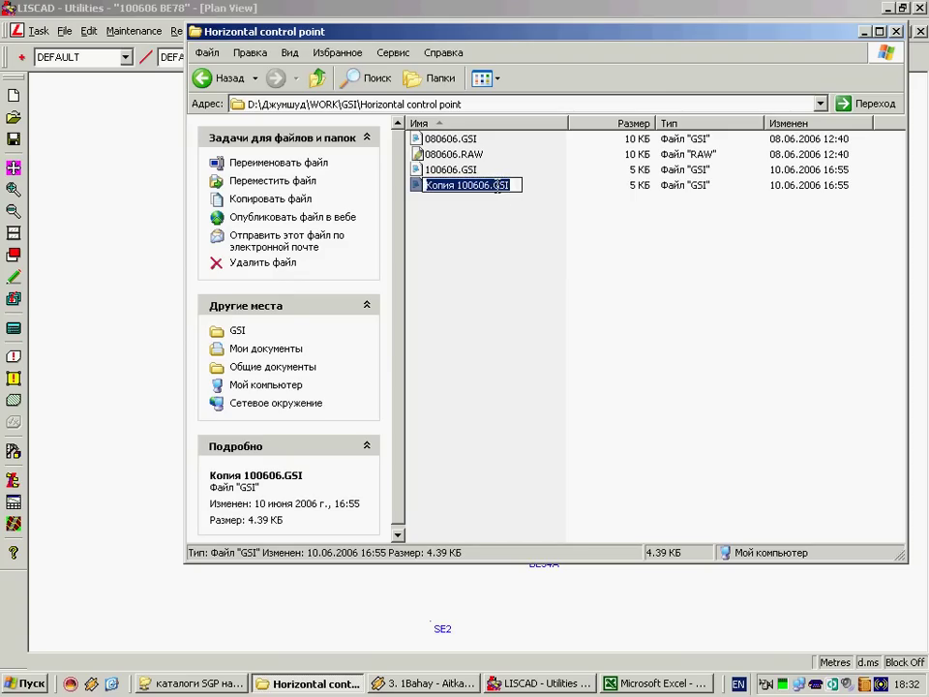
{"action": "key", "text": "End"}
{"action": "key", "text": "ctrl+shift+Left"}
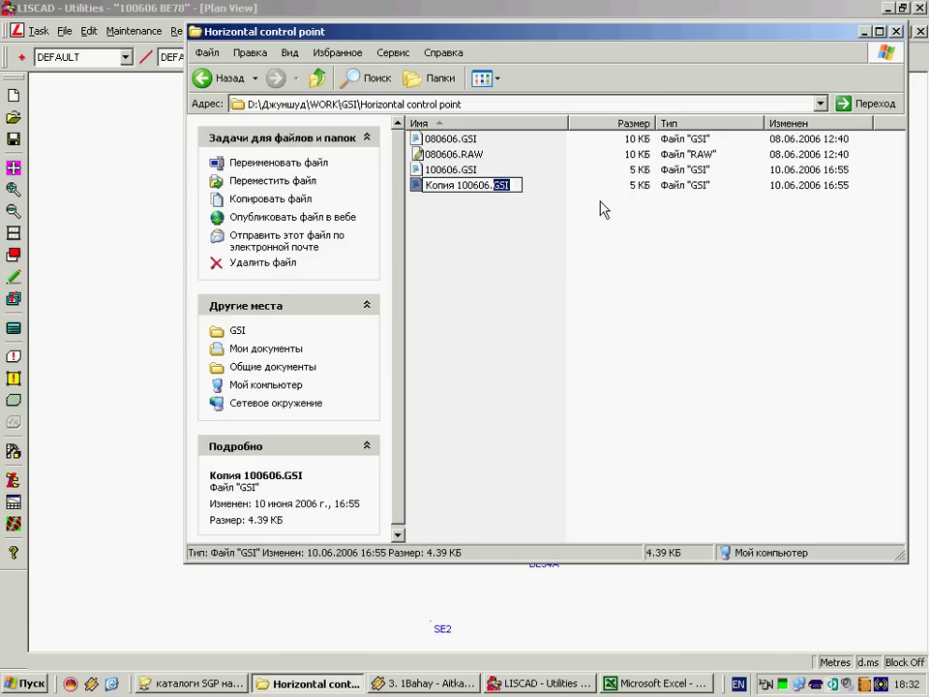
{"action": "type", "text": "RAW"}
{"action": "key", "text": "Left"}
{"action": "key", "text": "Left"}
{"action": "key", "text": "Left"}
{"action": "key", "text": "Left"}
{"action": "key", "text": "Left"}
{"action": "key", "text": "Left"}
{"action": "key", "text": "Left"}
{"action": "key", "text": "Left"}
{"action": "key", "text": "BackSpace"}
{"action": "key", "text": "BackSpace"}
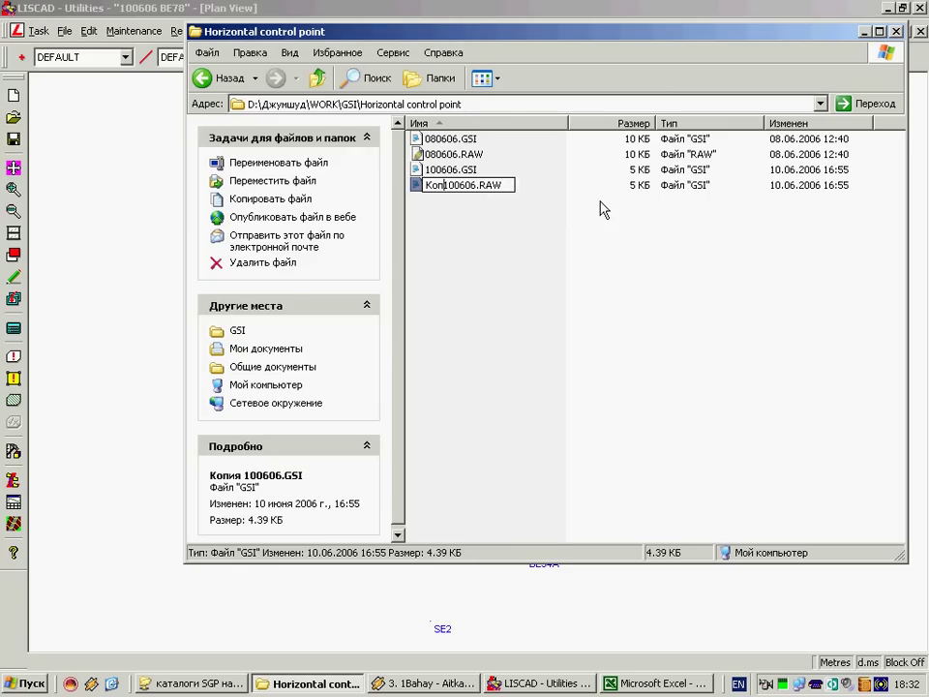
{"action": "key", "text": "BackSpace"}
{"action": "key", "text": "BackSpace"}
{"action": "key", "text": "BackSpace"}
{"action": "key", "text": "Return"}
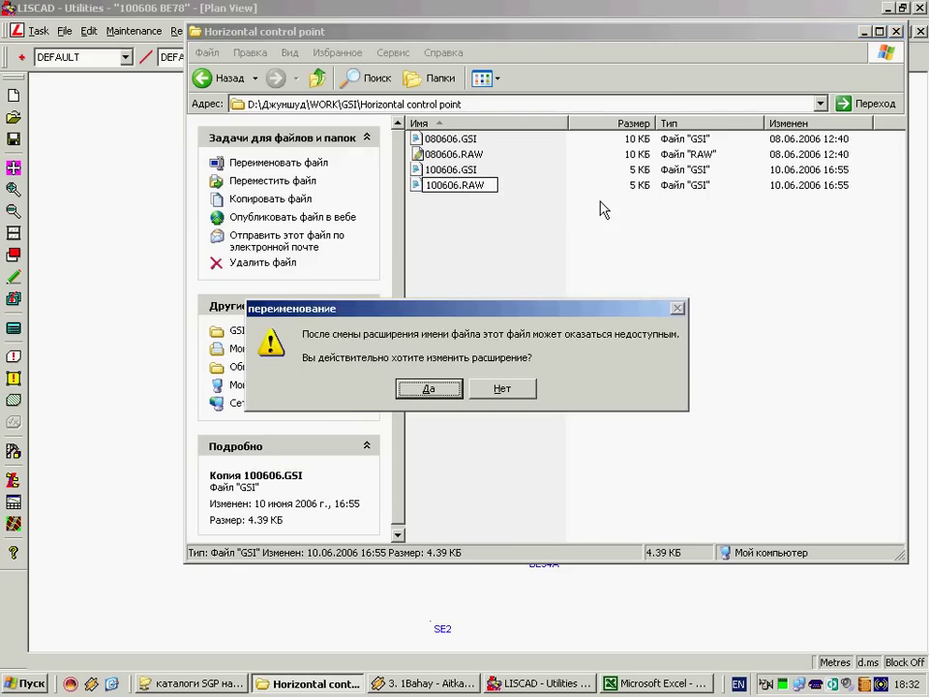
{"action": "key", "text": "Return"}
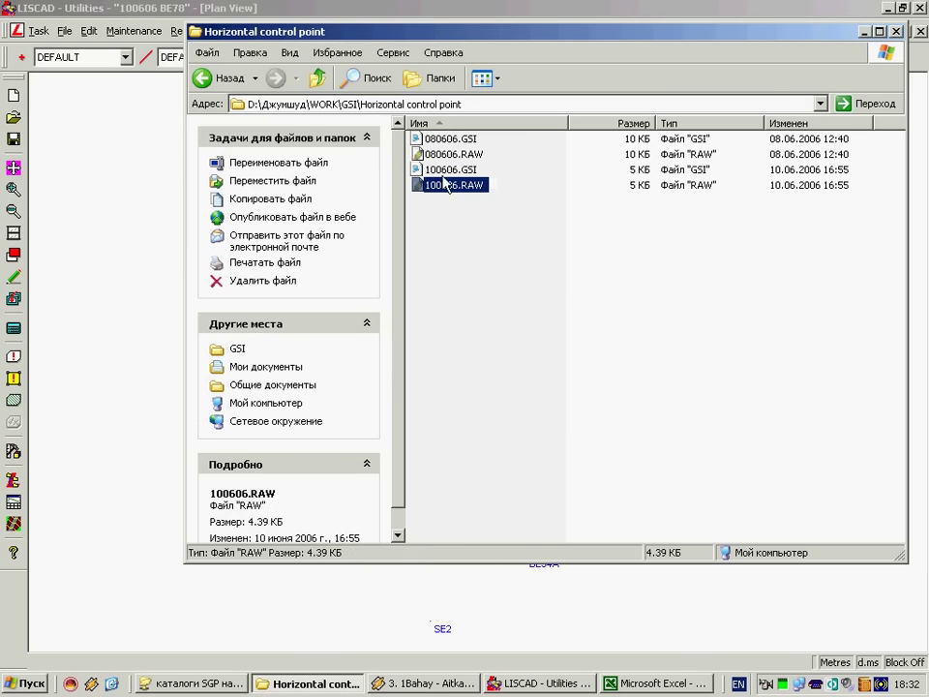
Step: Inspect 080606.RAW in Notepad, then select the new 100606.RAW
{"action": "double_click", "coordinate": [447, 155]}
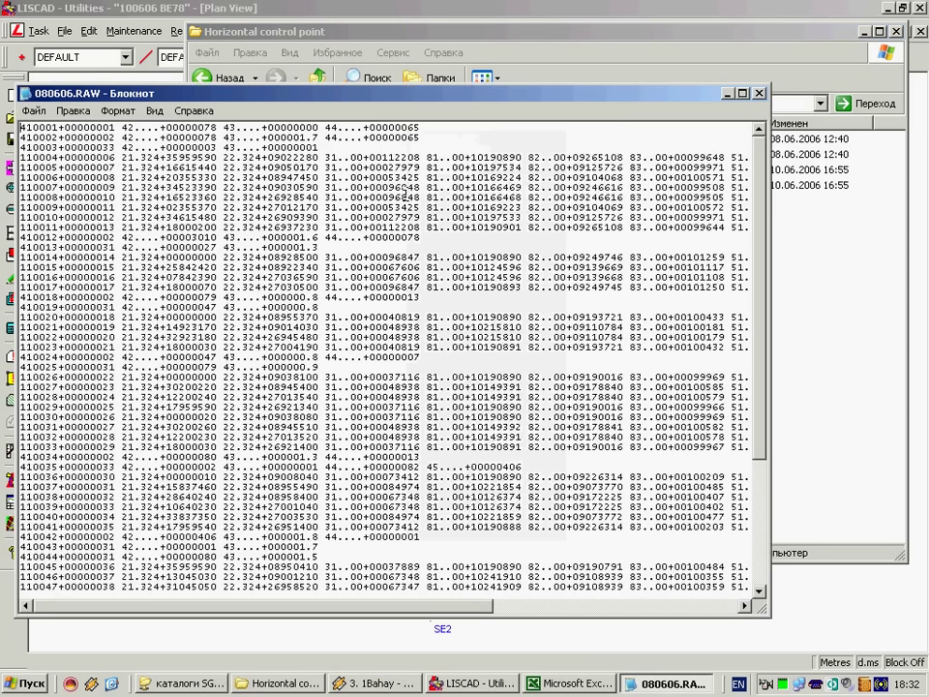
{"action": "key", "text": "alt+F4"}
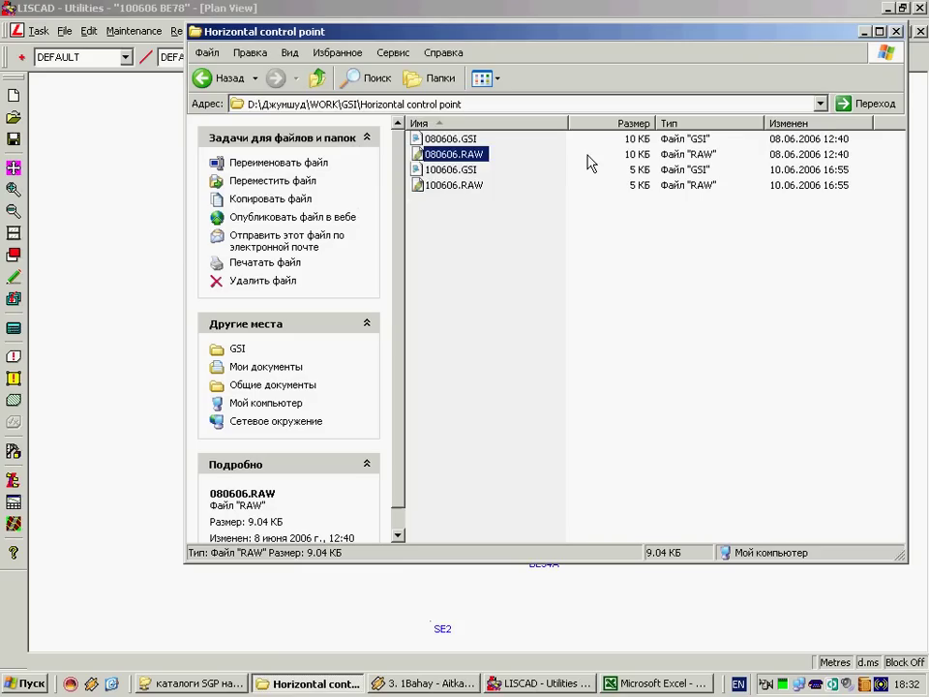
{"action": "left_click", "coordinate": [442, 187]}
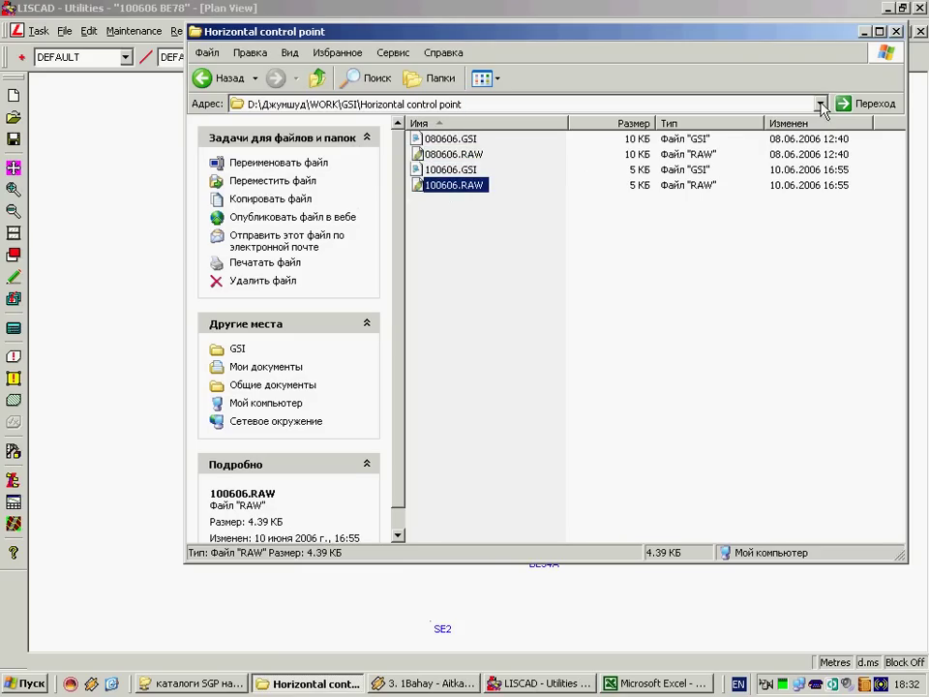
Step: In the Field Transfer task, pick 100606.RAW from 100606 HCP for a new field file
{"action": "left_click", "coordinate": [865, 31]}
{"action": "left_click", "coordinate": [37, 30]}
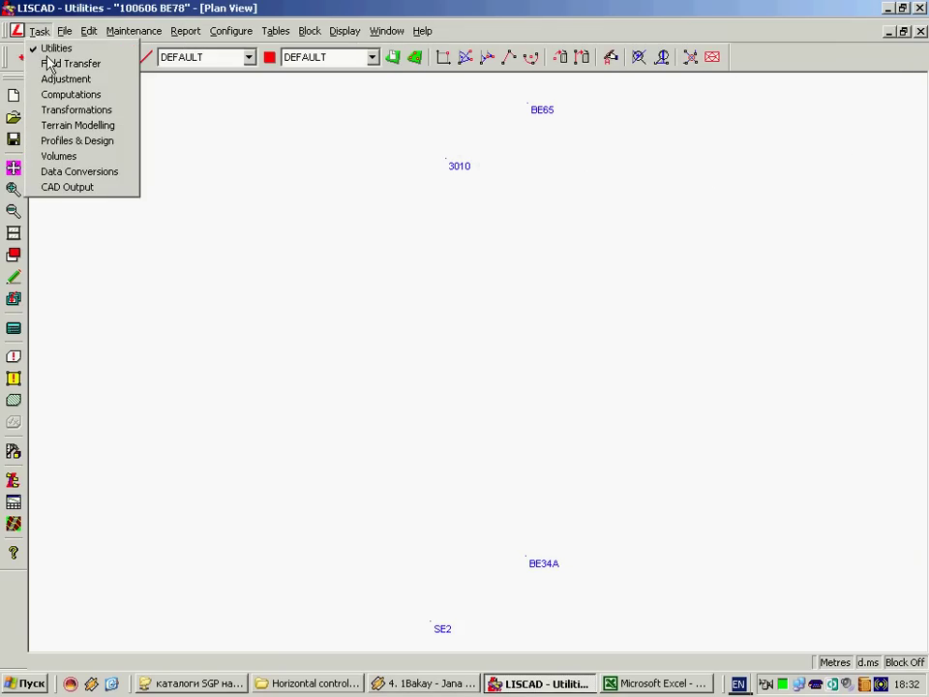
{"action": "left_click", "coordinate": [107, 63]}
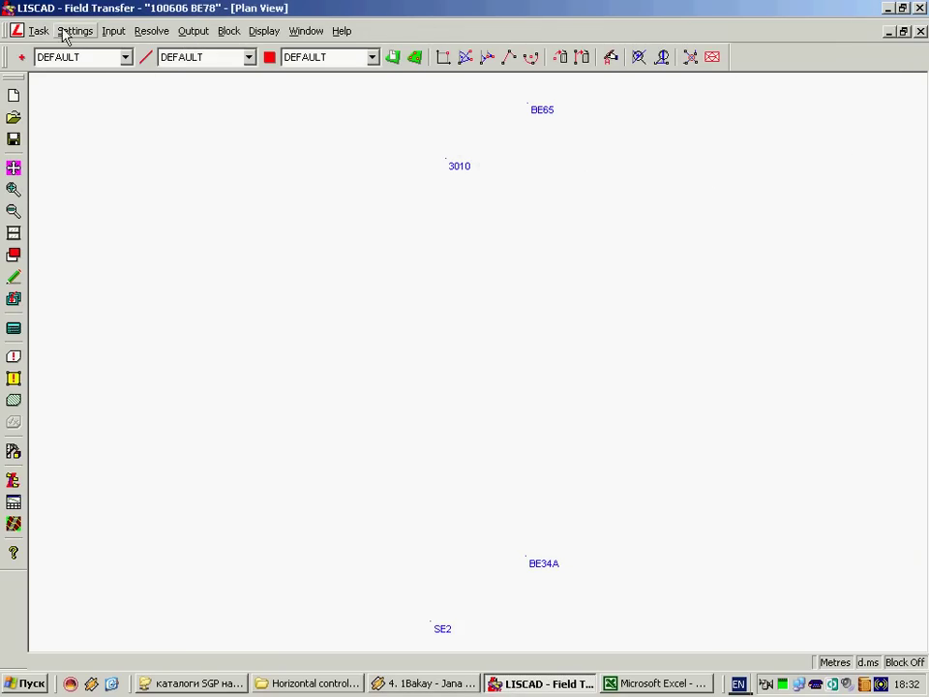
{"action": "left_click", "coordinate": [70, 33]}
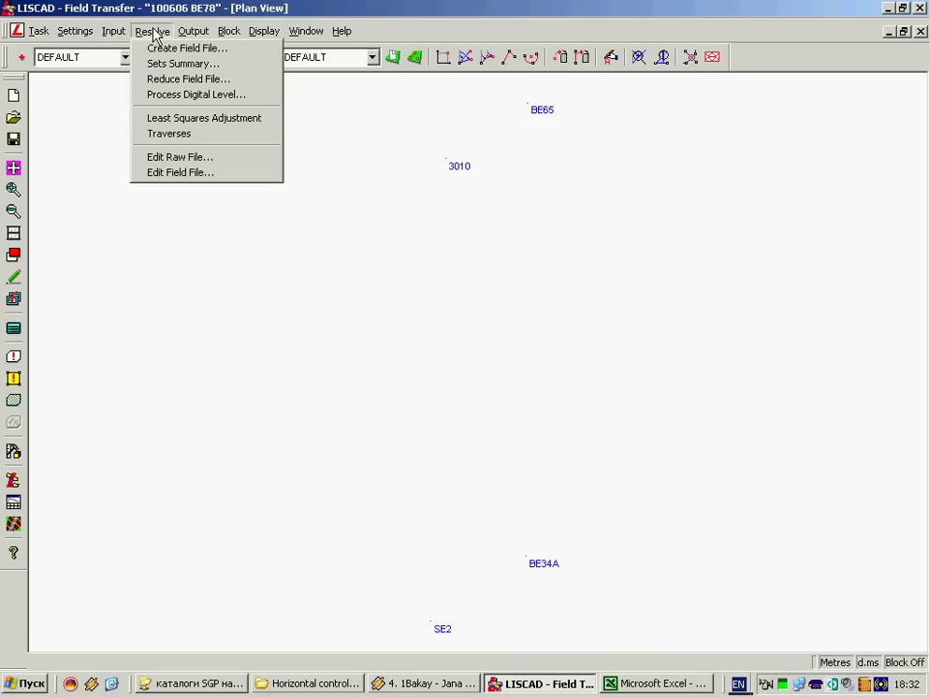
{"action": "left_click", "coordinate": [155, 48]}
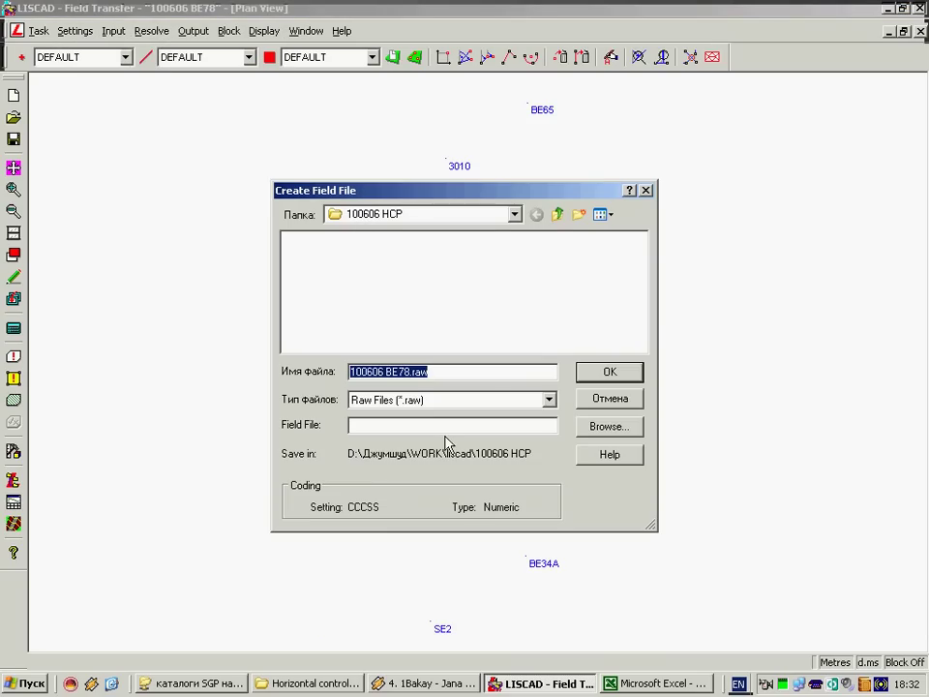
{"action": "left_click", "coordinate": [555, 217]}
{"action": "double_click", "coordinate": [314, 254]}
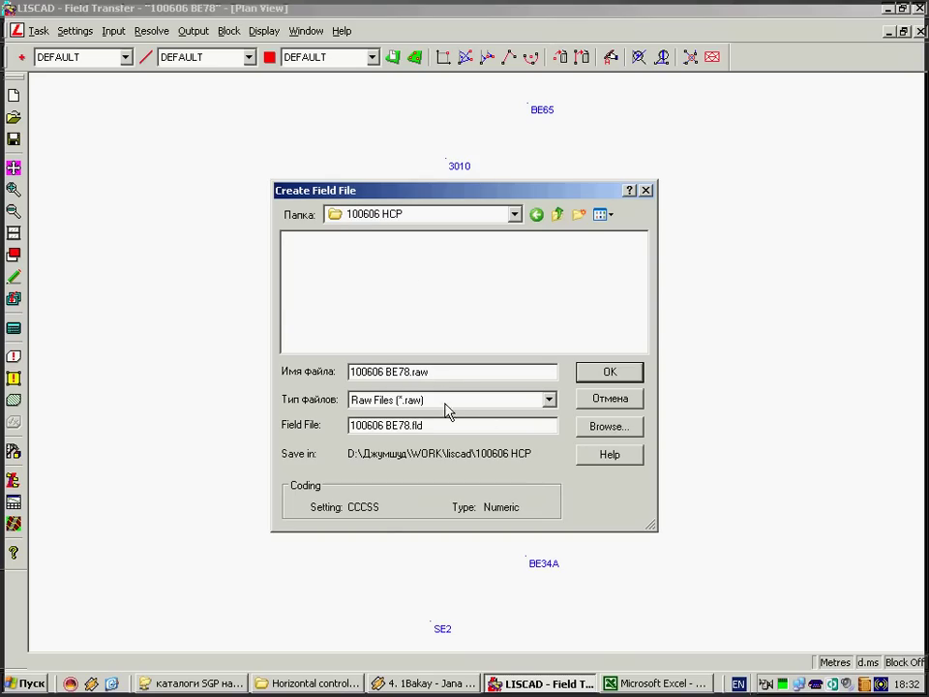
{"action": "left_click", "coordinate": [631, 425]}
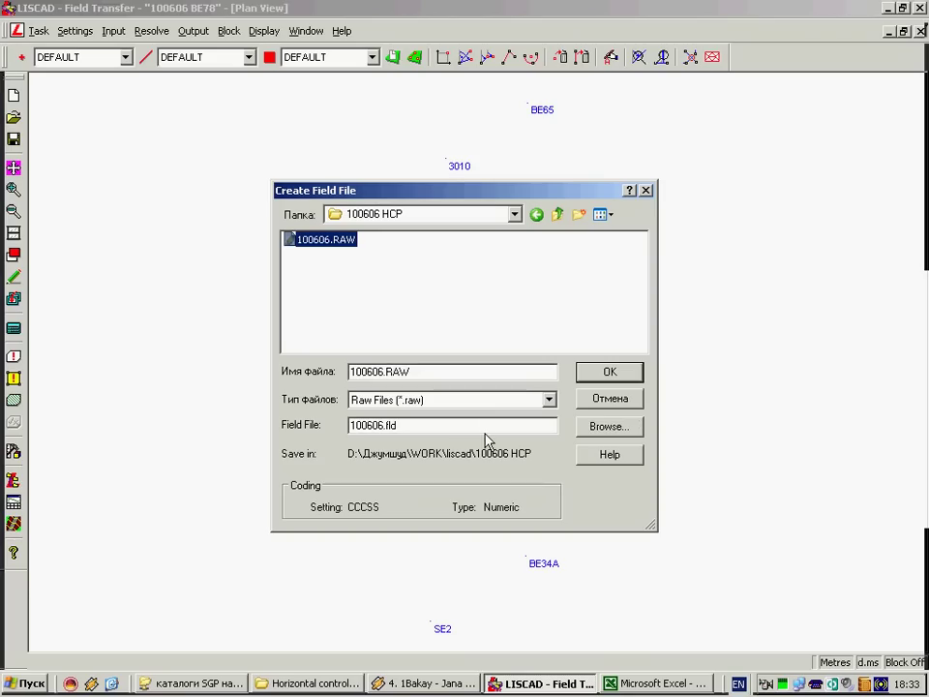
Step: Select Leica TPS-1100 Series as the recorder and create 100606.fld
{"action": "left_click", "coordinate": [606, 376]}
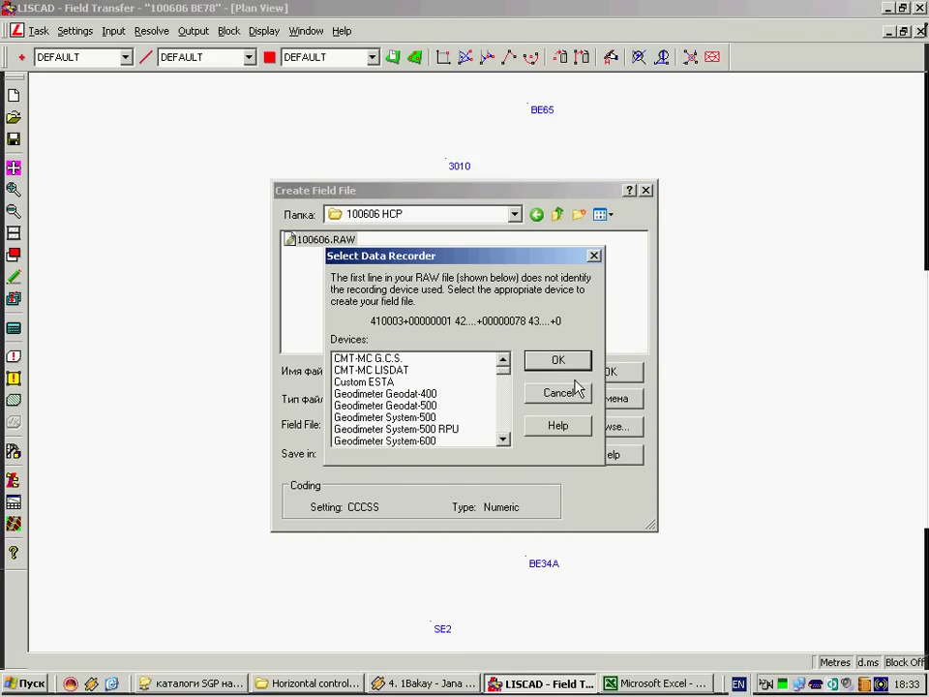
{"action": "left_click", "coordinate": [511, 378]}
{"action": "left_click_drag", "start_coordinate": [511, 379], "coordinate": [513, 388]}
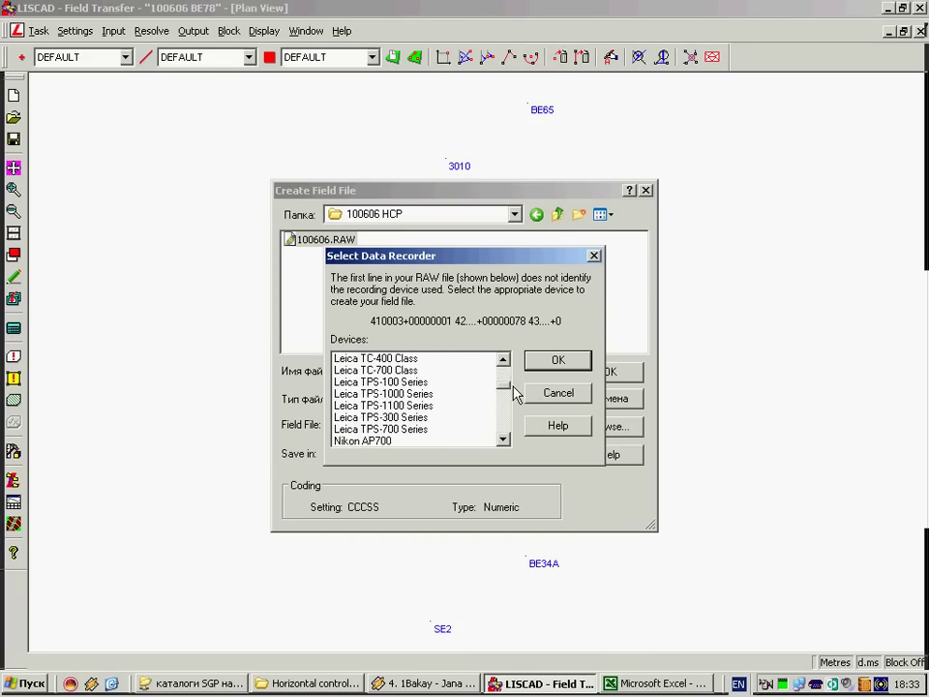
{"action": "left_click", "coordinate": [418, 405]}
{"action": "left_click", "coordinate": [558, 360]}
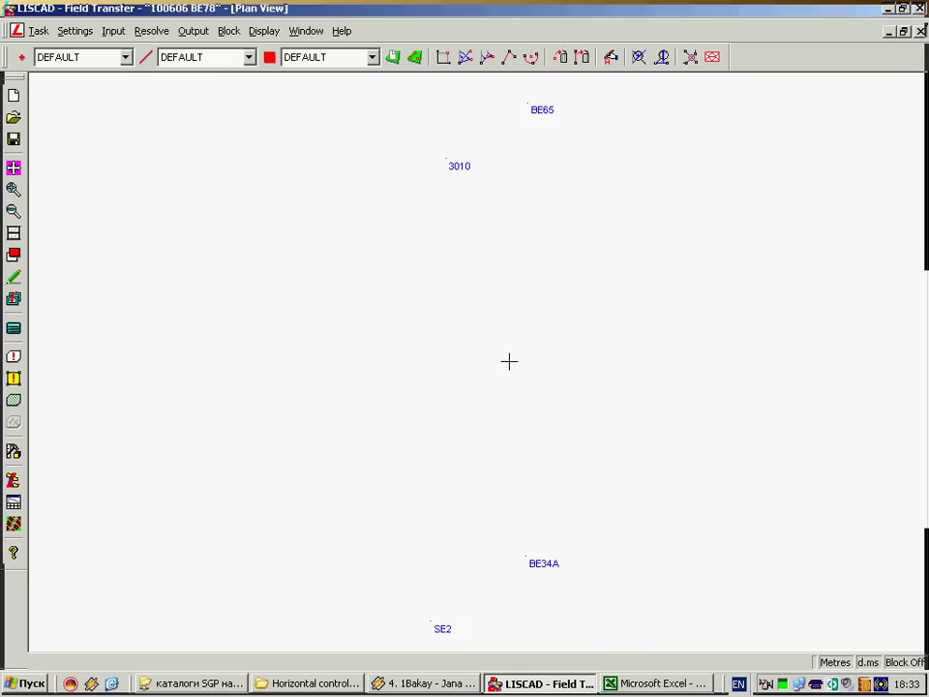
{"action": "left_click", "coordinate": [71, 36]}
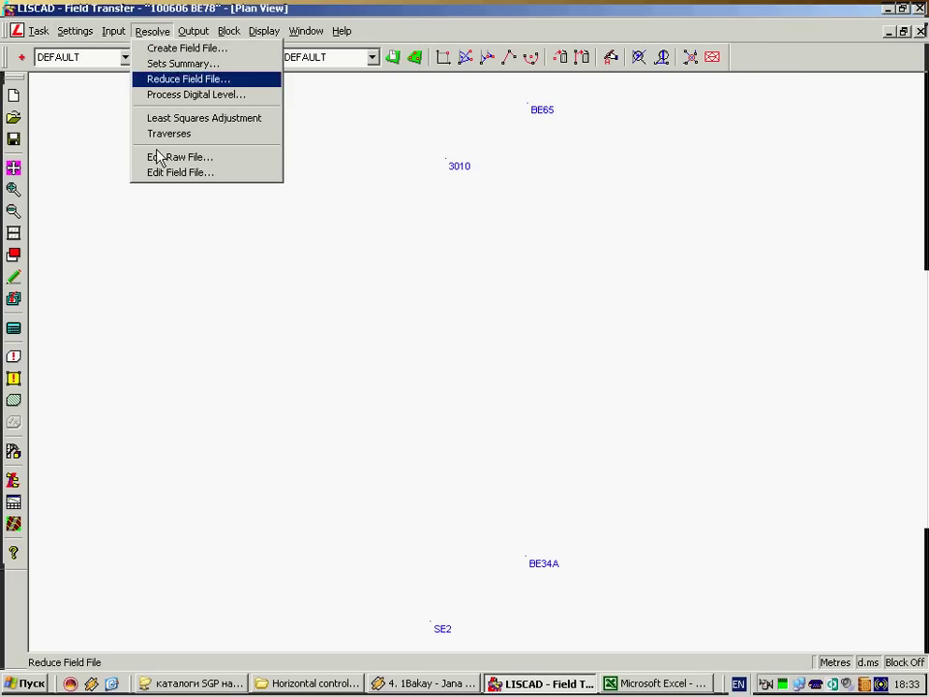
{"action": "left_click", "coordinate": [160, 172]}
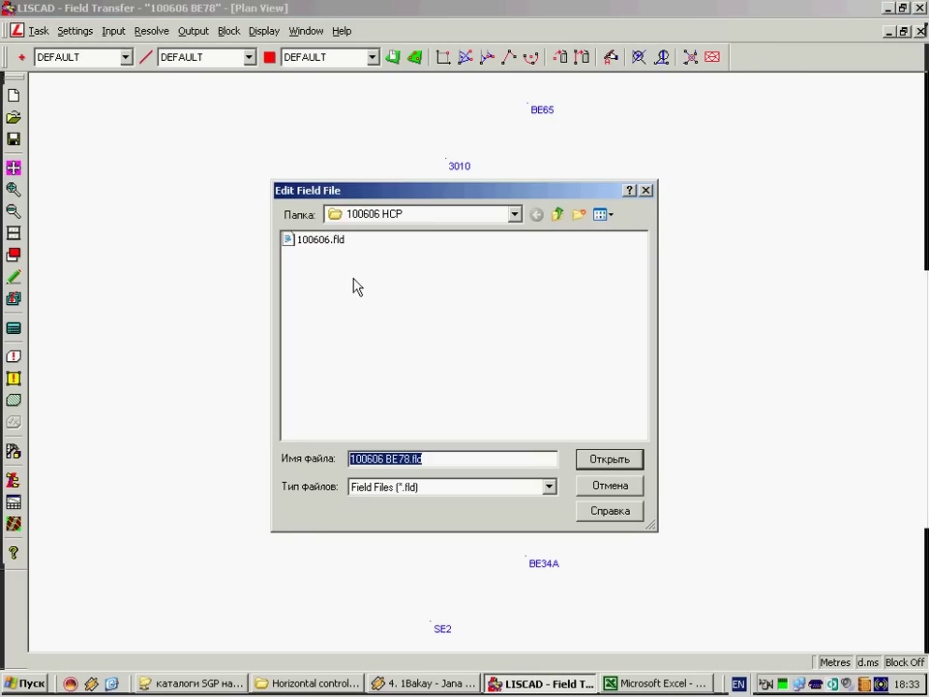
{"action": "left_click", "coordinate": [314, 239]}
{"action": "left_click", "coordinate": [608, 461]}
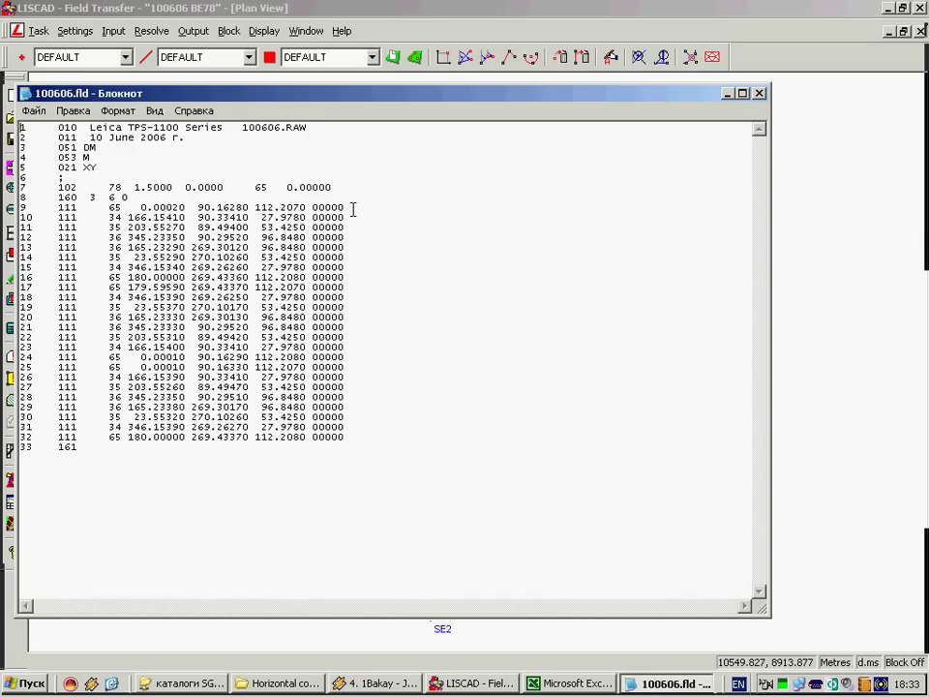
{"action": "left_click", "coordinate": [759, 94]}
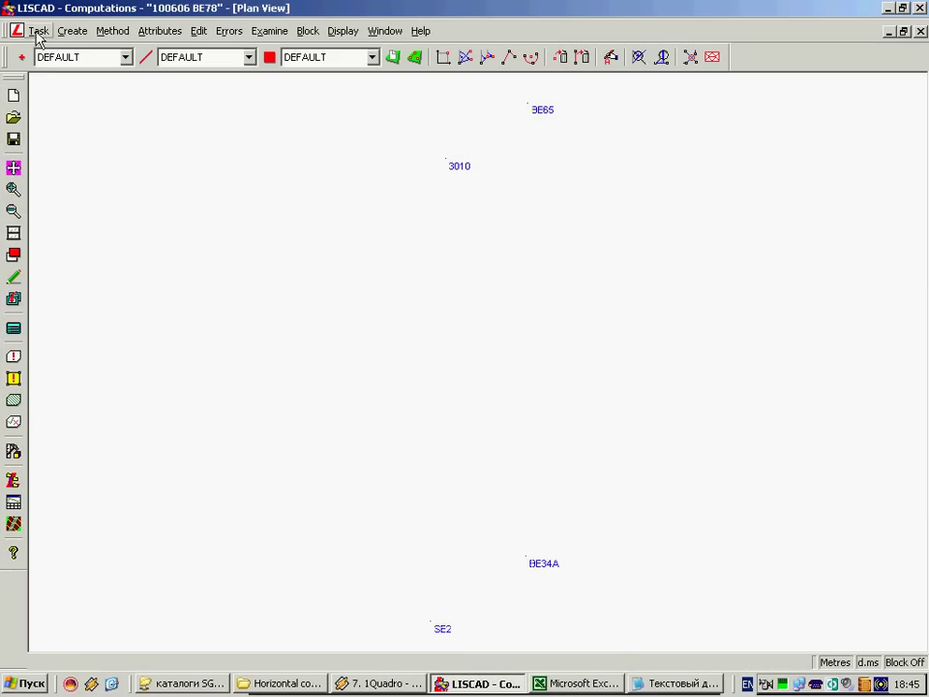
Step: Switch to the Adjustment task, extract 100606.fld observations into the control file editor, and close the rounds report
{"action": "left_click", "coordinate": [38, 30]}
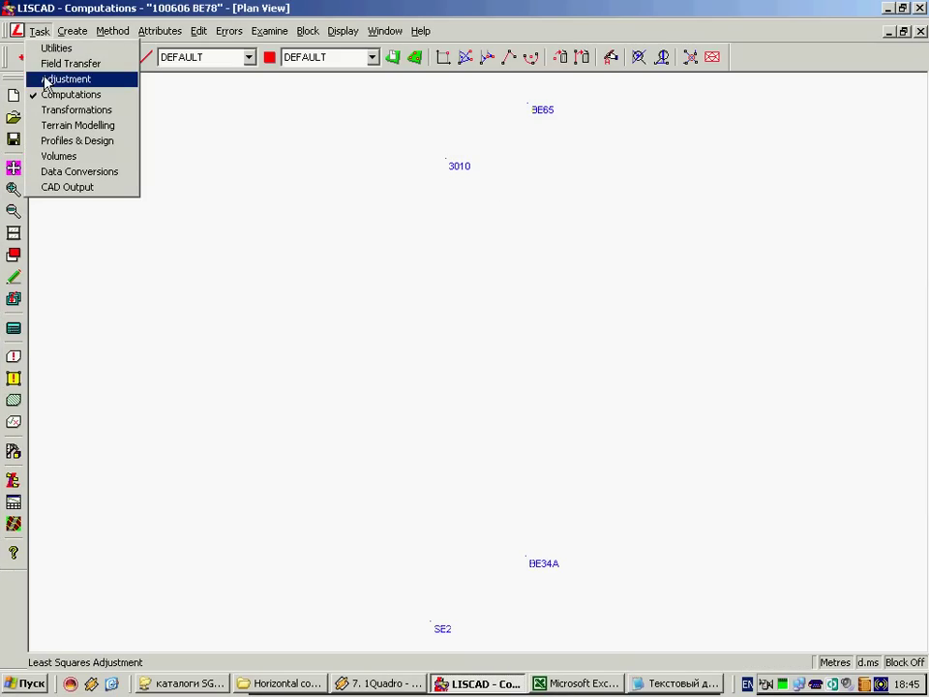
{"action": "left_click", "coordinate": [43, 81]}
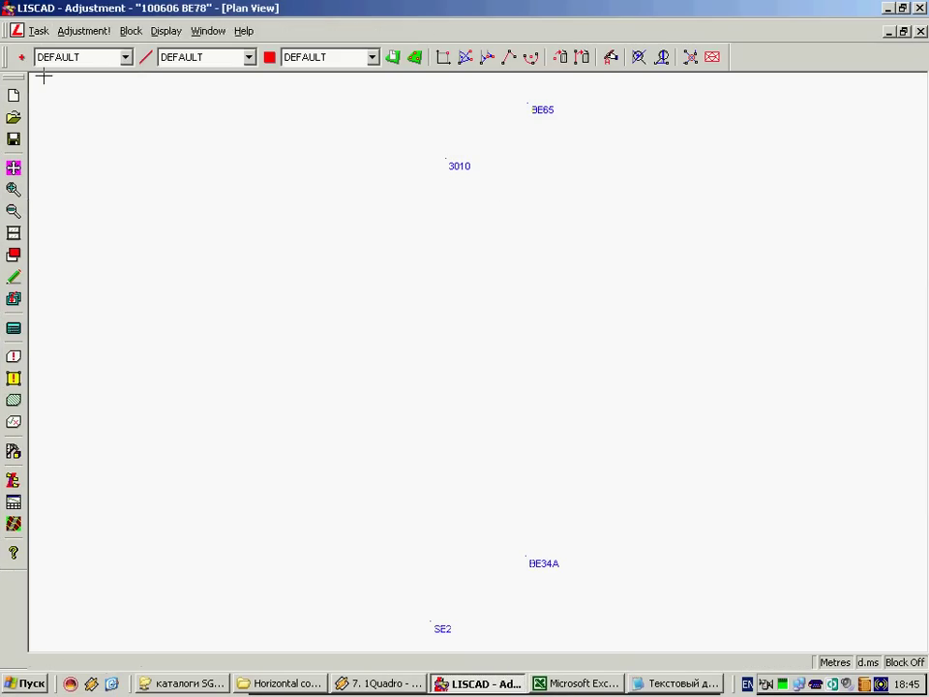
{"action": "left_click", "coordinate": [66, 32]}
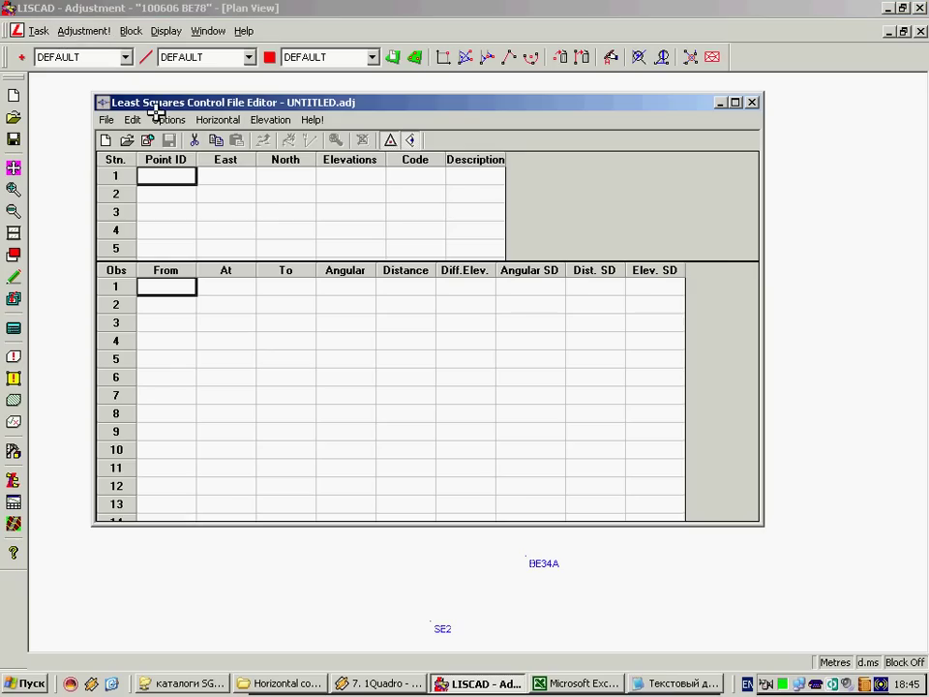
{"action": "left_click", "coordinate": [126, 141]}
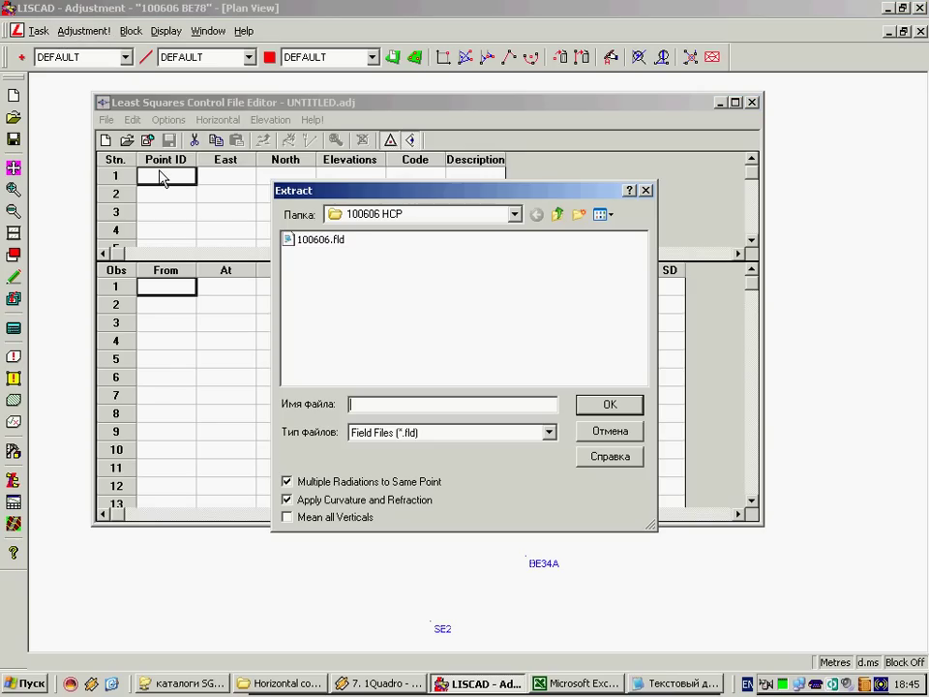
{"action": "left_click", "coordinate": [329, 242]}
{"action": "left_click", "coordinate": [608, 403]}
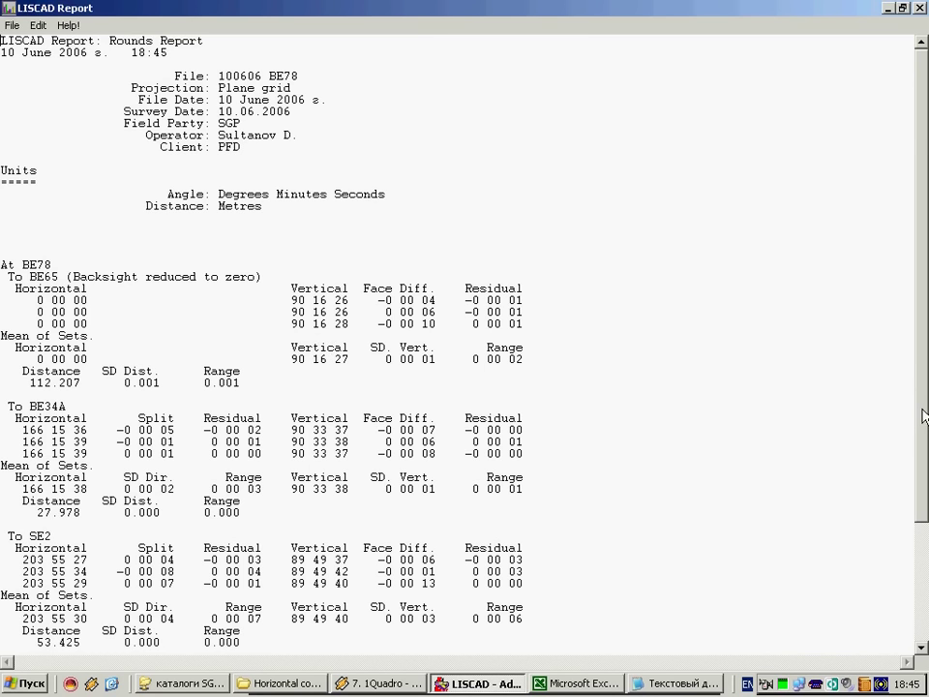
{"action": "left_click_drag", "start_coordinate": [924, 416], "coordinate": [924, 503]}
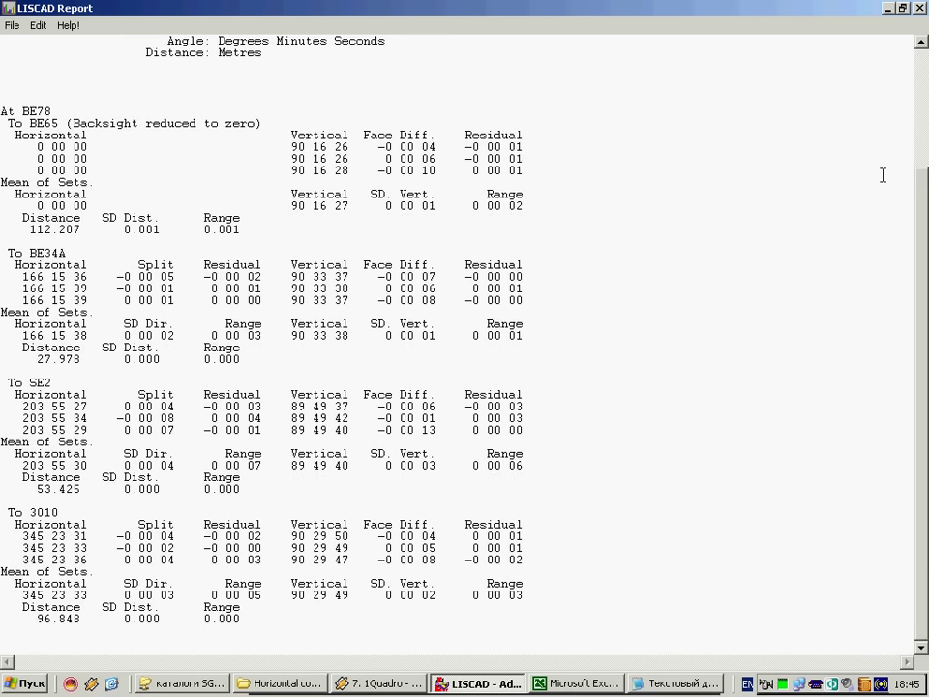
{"action": "left_click", "coordinate": [919, 8]}
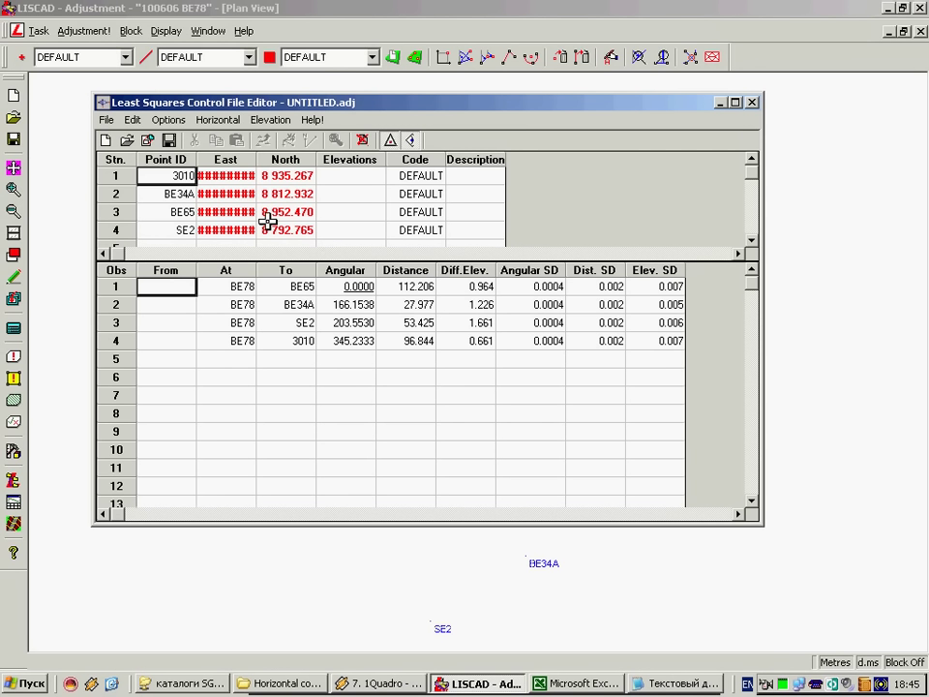
Step: Type 'ВАЖНО чтобы имена точек в fLD-file совпадали с именами точек' into the note
{"action": "left_click", "coordinate": [680, 683]}
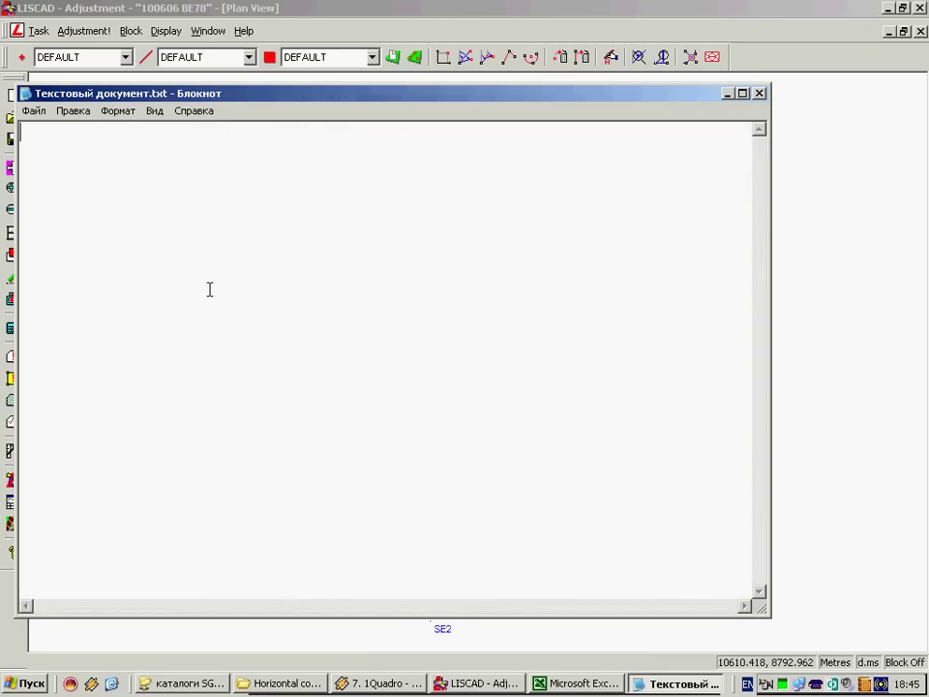
{"action": "type", "text": "d"}
{"action": "key", "text": "BackSpace"}
{"action": "key", "text": "alt+shift"}
{"action": "type", "text": "ВА"}
{"action": "type", "text": "ЖНО"}
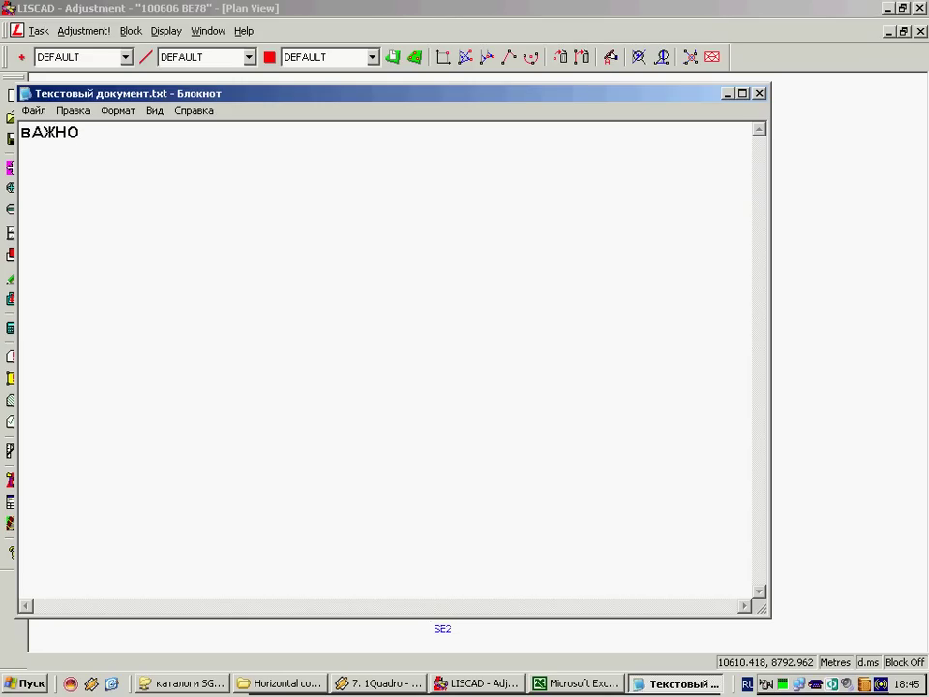
{"action": "type", "text": " что"}
{"action": "type", "text": "бы "}
{"action": "type", "text": "и"}
{"action": "type", "text": "мена "}
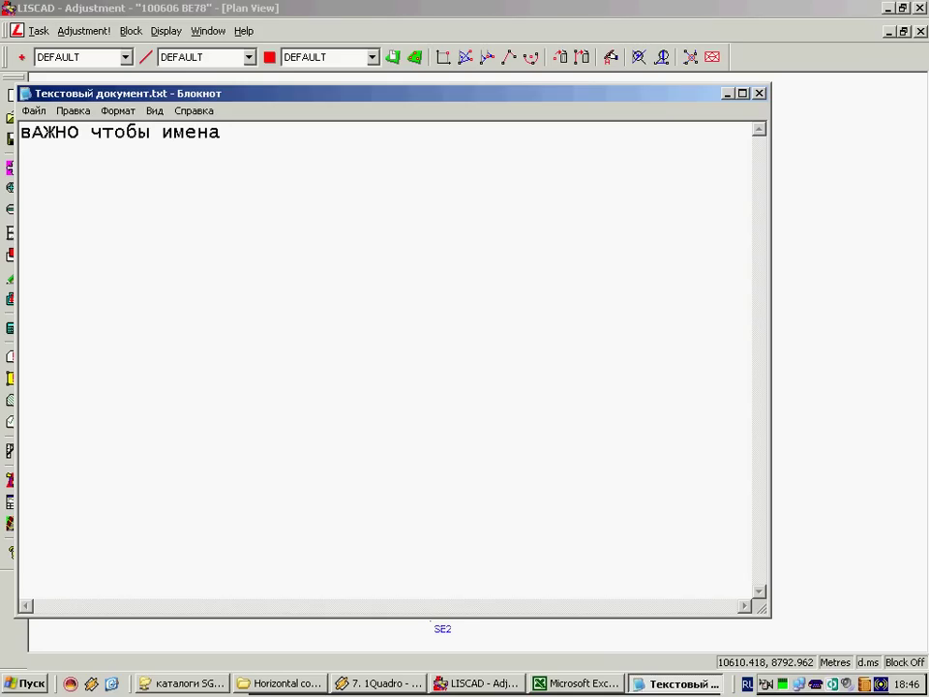
{"action": "type", "text": "точек "}
{"action": "type", "text": "в"}
{"action": "key", "text": "alt"}
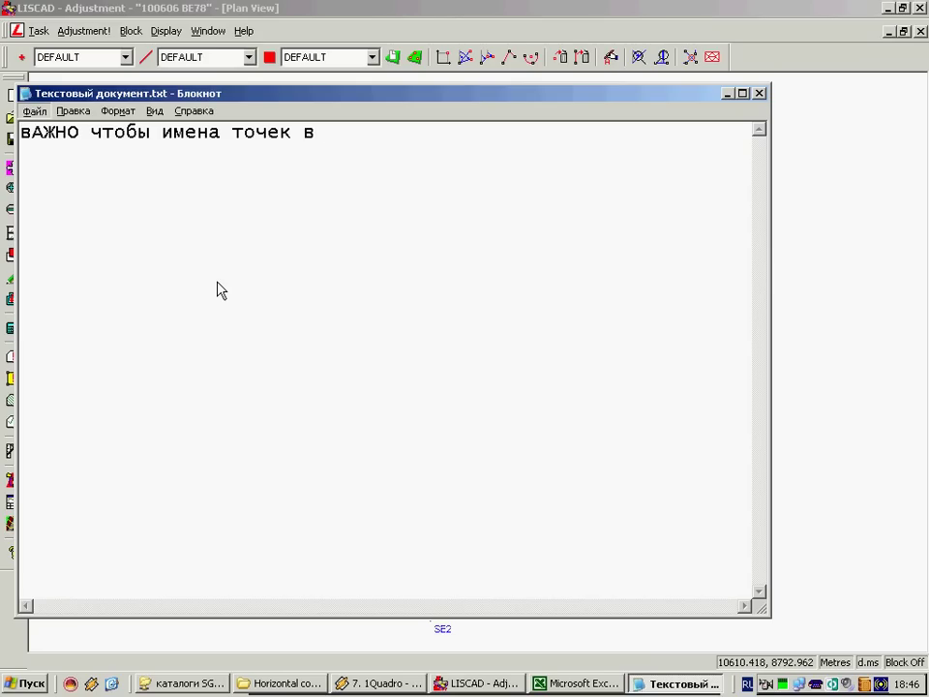
{"action": "key", "text": "alt+shift"}
{"action": "key", "text": "Escape"}
{"action": "type", "text": "LD-"}
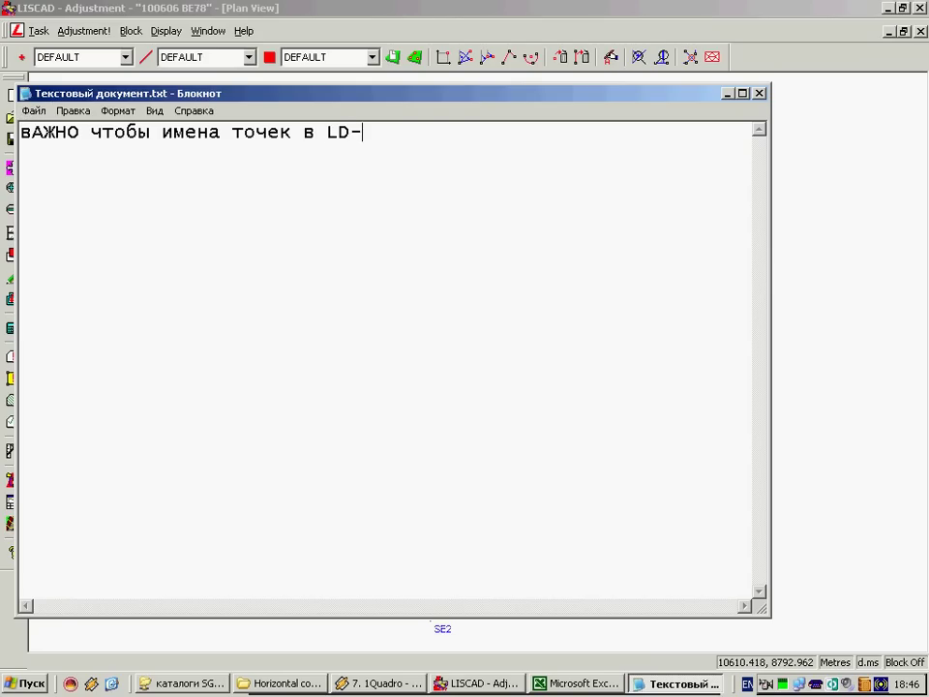
{"action": "left_click", "coordinate": [327, 132]}
{"action": "type", "text": "f"}
{"action": "key", "text": "End"}
{"action": "type", "text": "fil"}
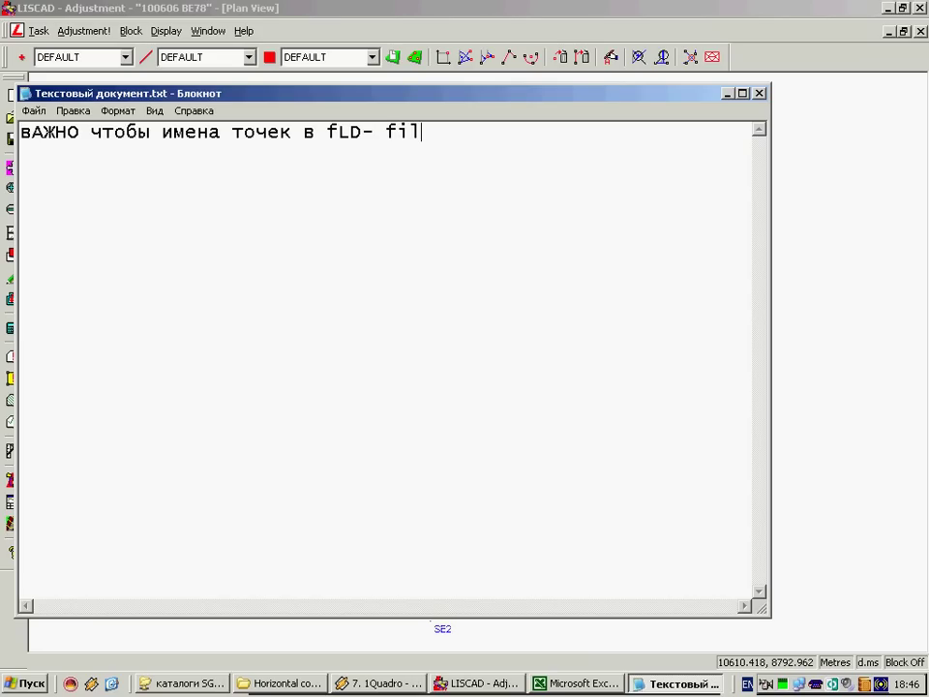
{"action": "type", "text": "e"}
{"action": "key", "text": "alt+shift"}
{"action": "type", "text": " с"}
{"action": "type", "text": "овпадал"}
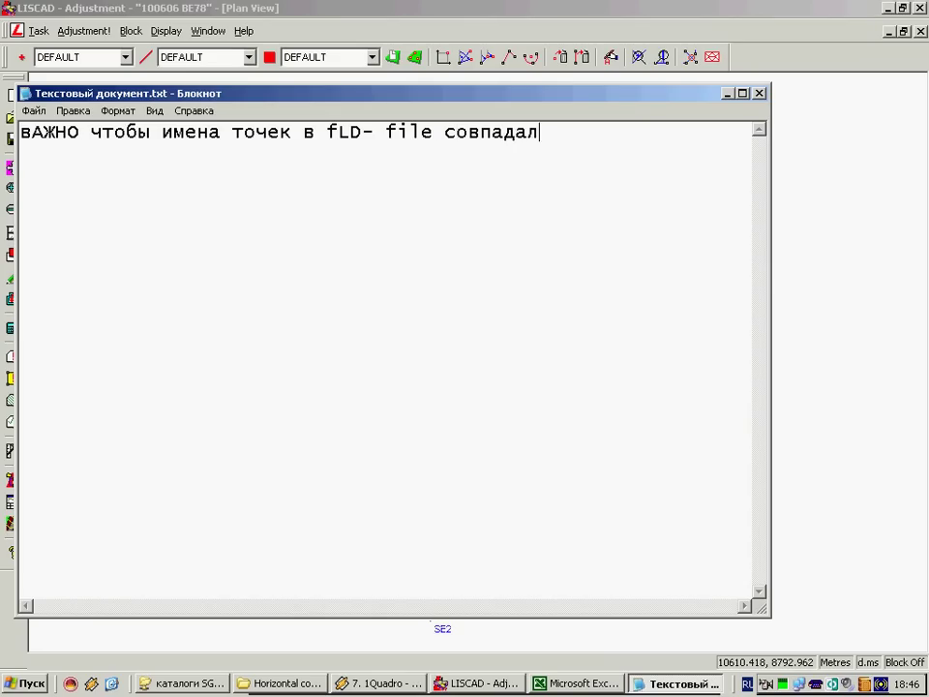
{"action": "type", "text": "и"}
{"action": "type", "text": " с име"}
{"action": "type", "text": "нами то"}
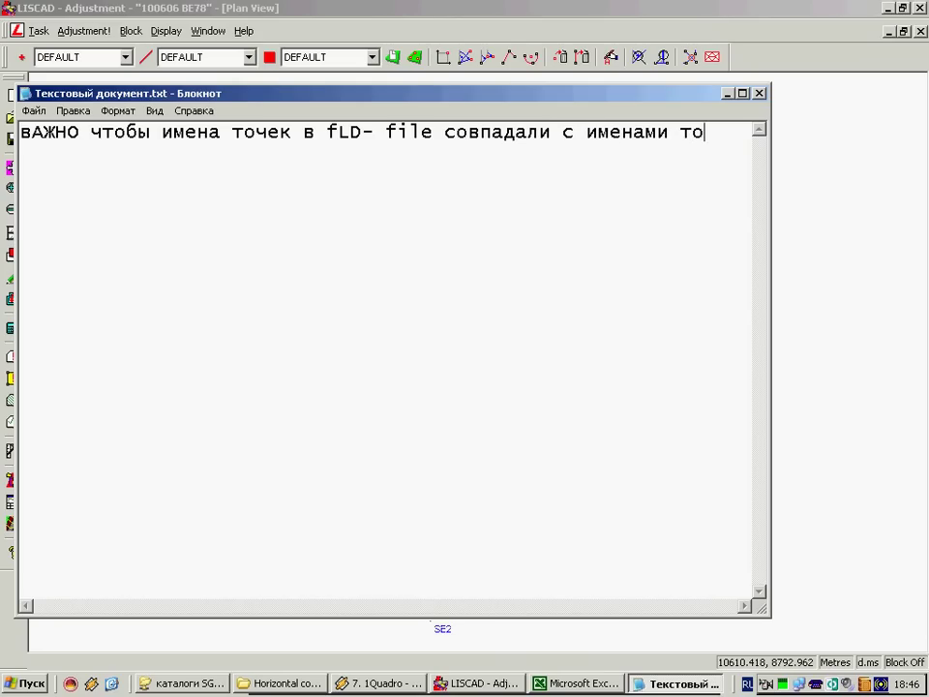
{"action": "type", "text": "чек"}
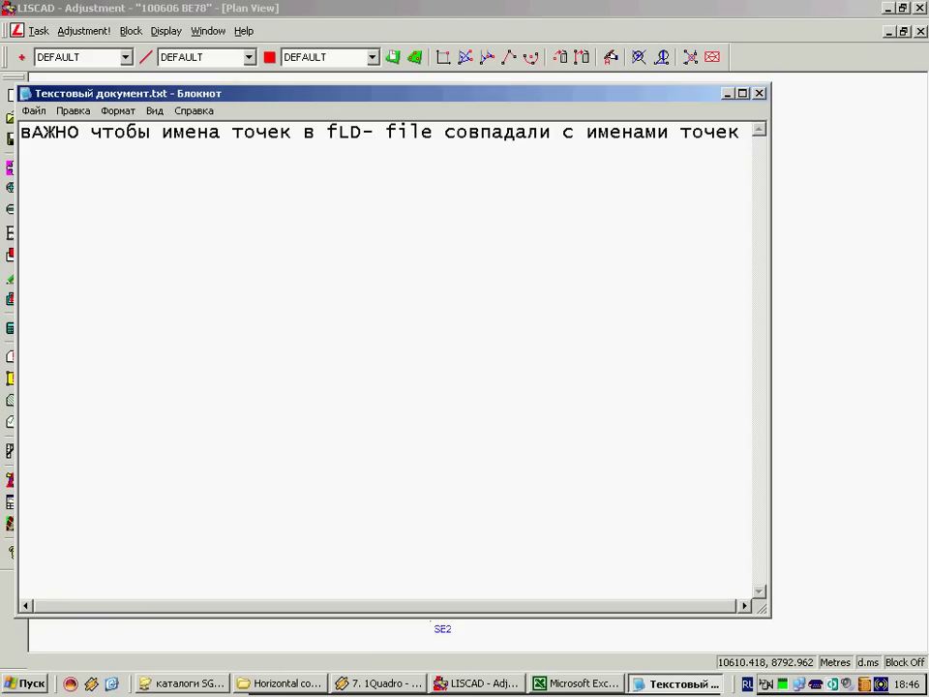
Step: Turn on word wrap and finish the note with 'забитыми в SEE-file'
{"action": "left_click", "coordinate": [117, 111]}
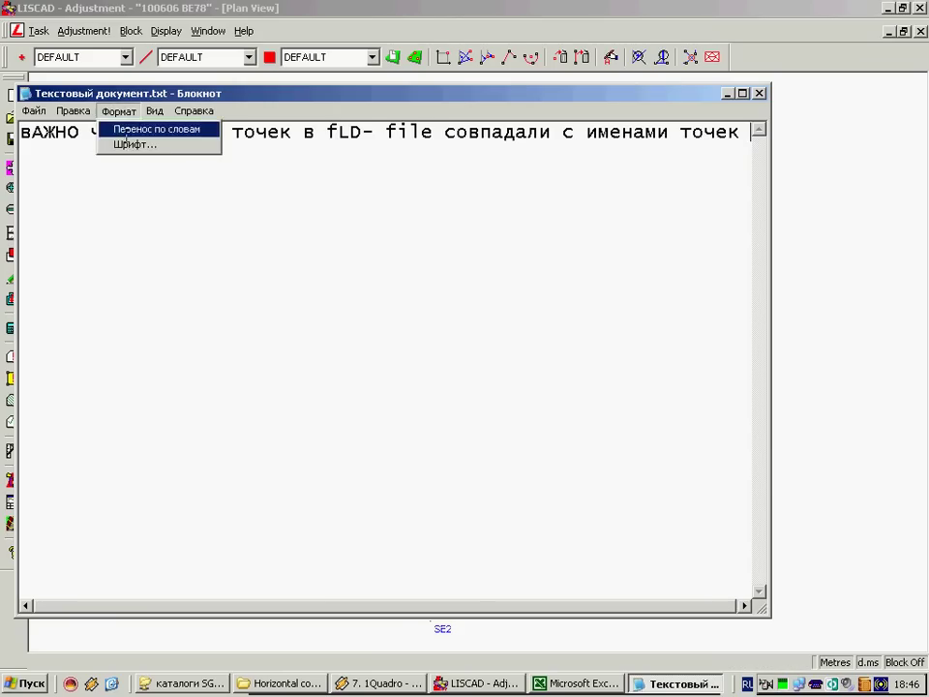
{"action": "left_click", "coordinate": [118, 126]}
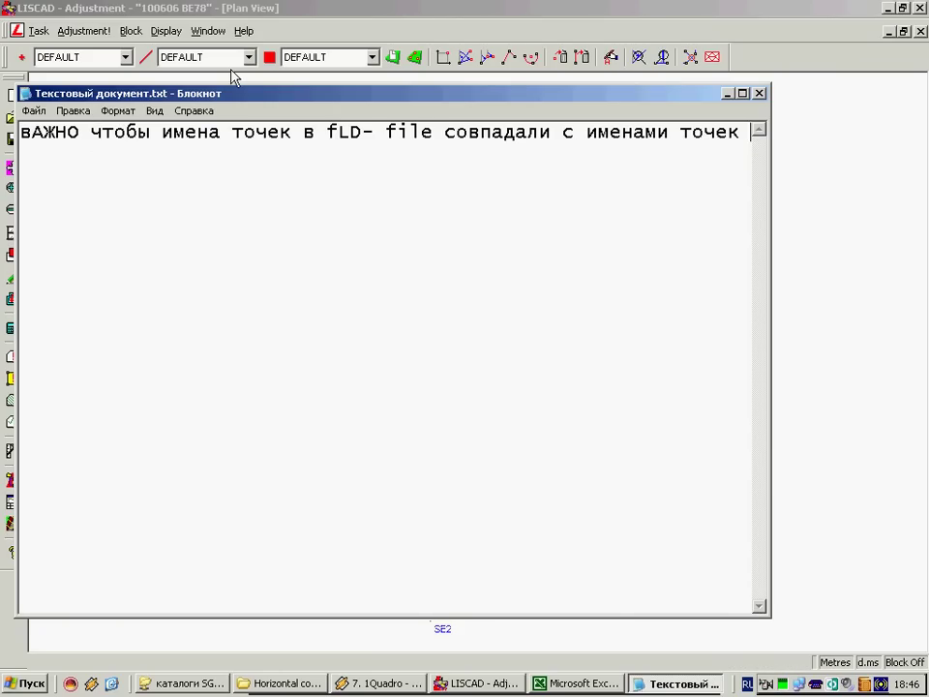
{"action": "type", "text": "за"}
{"action": "type", "text": "бить"}
{"action": "key", "text": "BackSpace"}
{"action": "type", "text": "ы"}
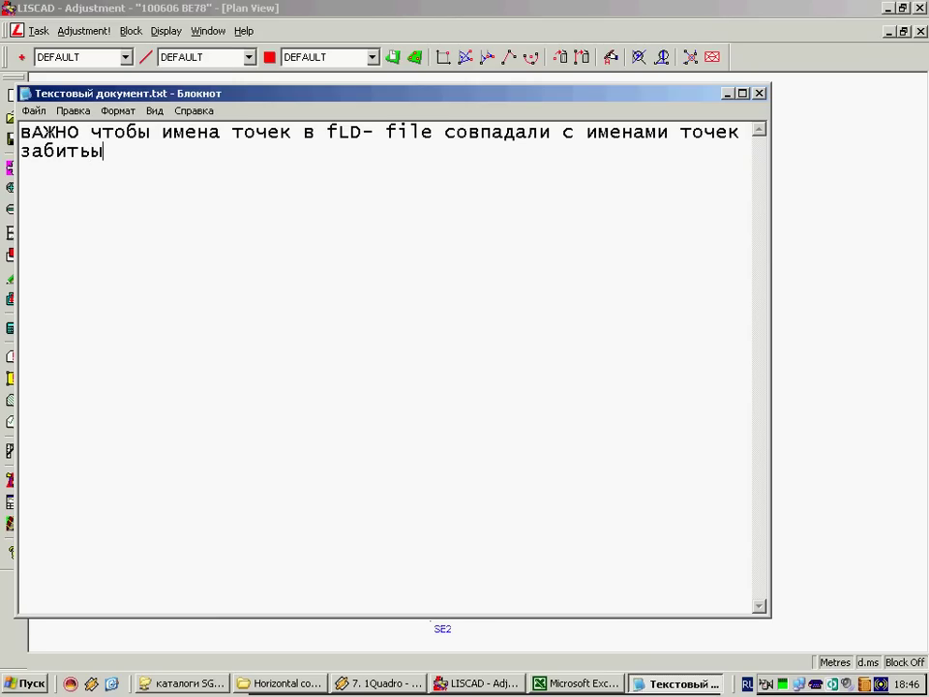
{"action": "key", "text": "BackSpace"}
{"action": "type", "text": "ь"}
{"action": "key", "text": "BackSpace"}
{"action": "type", "text": "ы"}
{"action": "type", "text": "ми в"}
{"action": "key", "text": "alt+shift"}
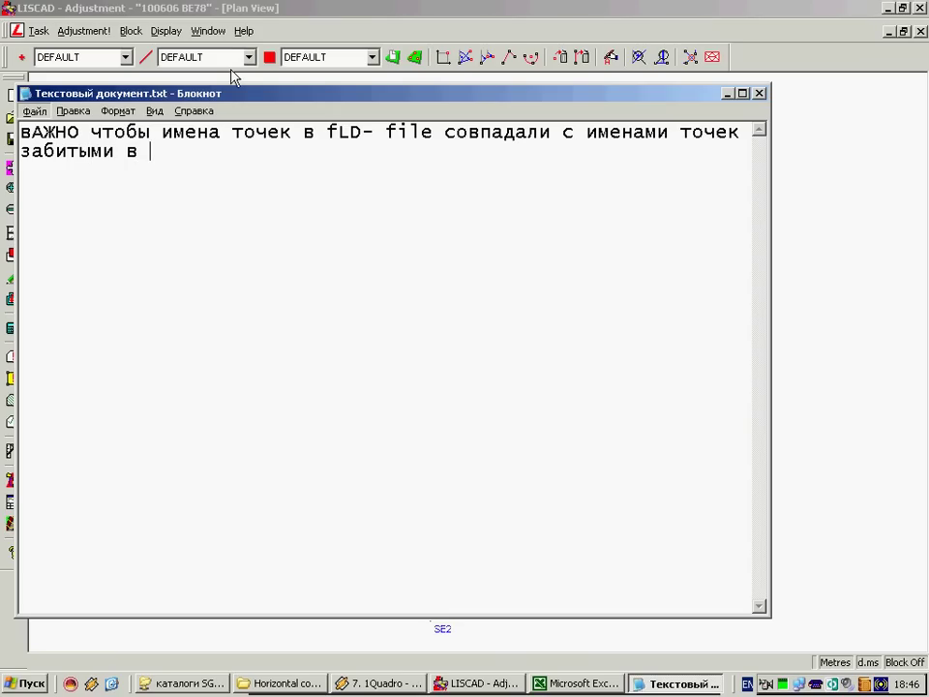
{"action": "type", "text": "EE"}
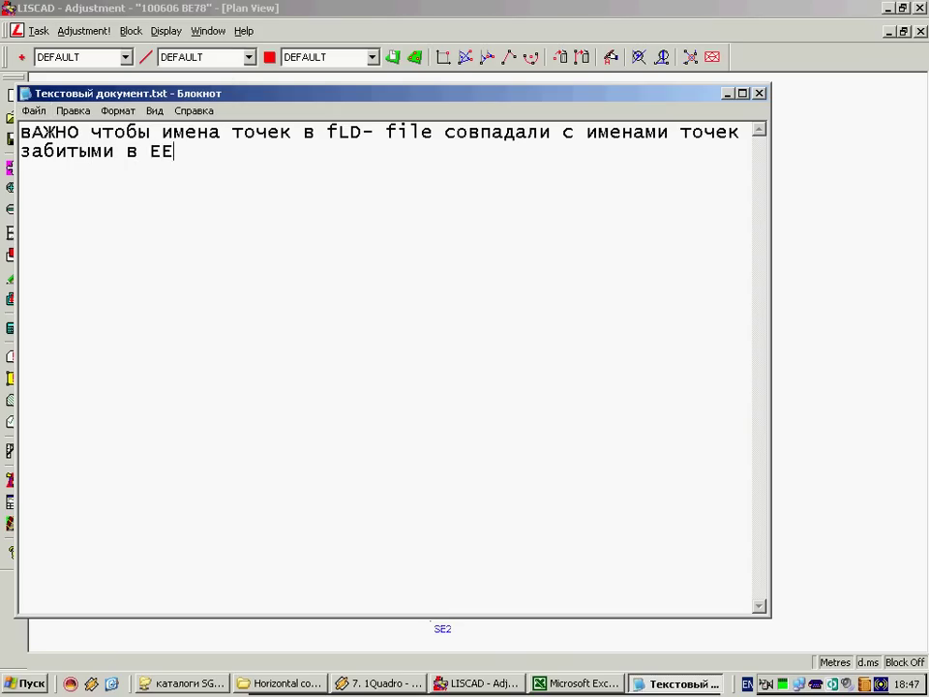
{"action": "key", "text": "Left"}
{"action": "key", "text": "Left"}
{"action": "type", "text": "S"}
{"action": "key", "text": "End"}
{"action": "type", "text": "-f"}
{"action": "type", "text": "ile"}
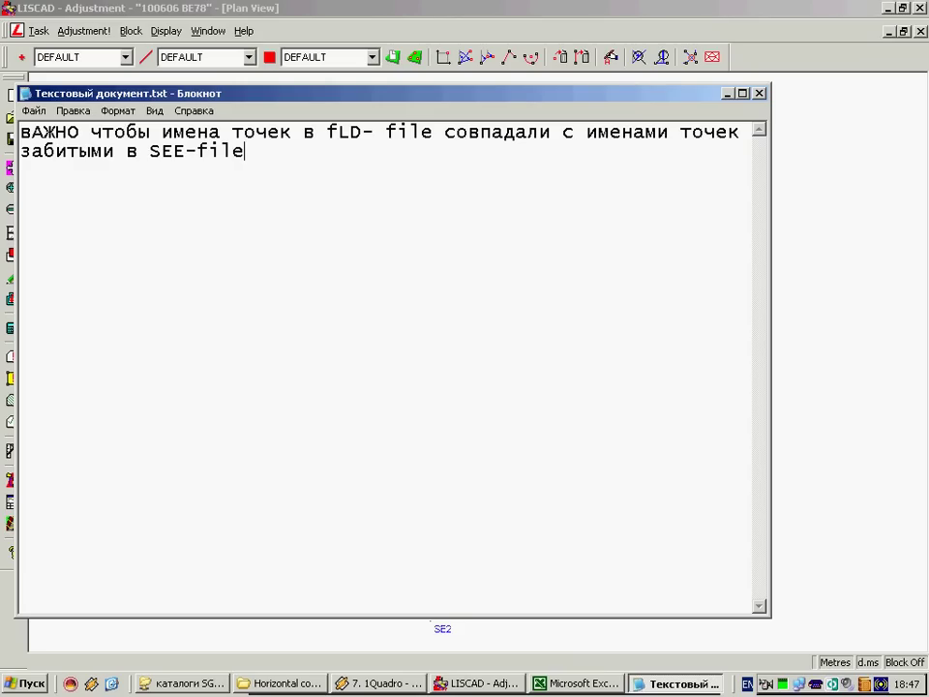
{"action": "key", "text": "alt+shift"}
Step: Discard the note without saving and widen the East column to show coordinates
{"action": "left_click", "coordinate": [758, 93]}
{"action": "left_click", "coordinate": [460, 389]}
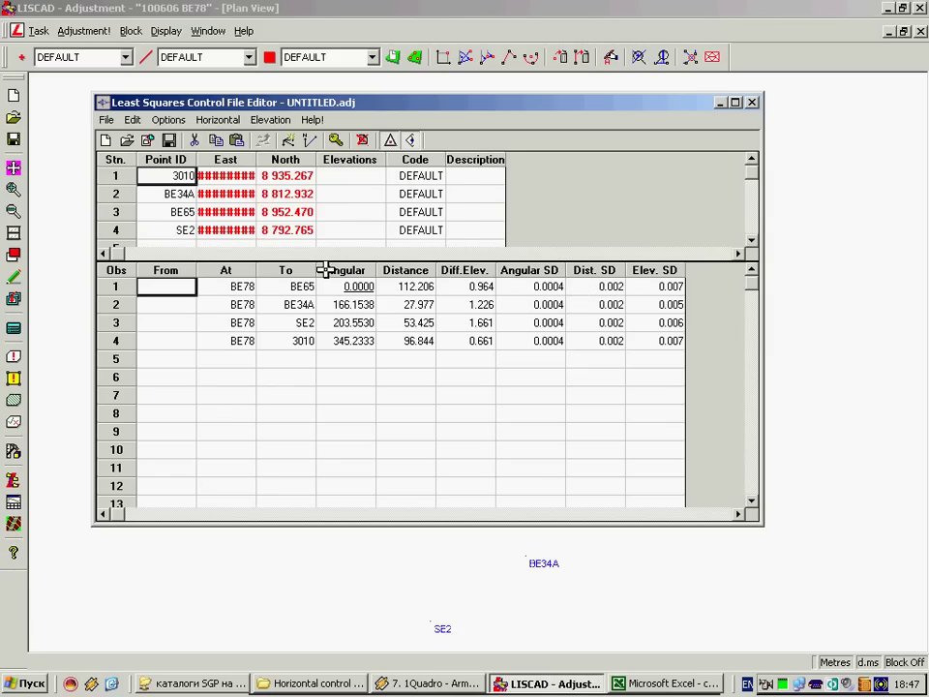
{"action": "double_click", "coordinate": [256, 159]}
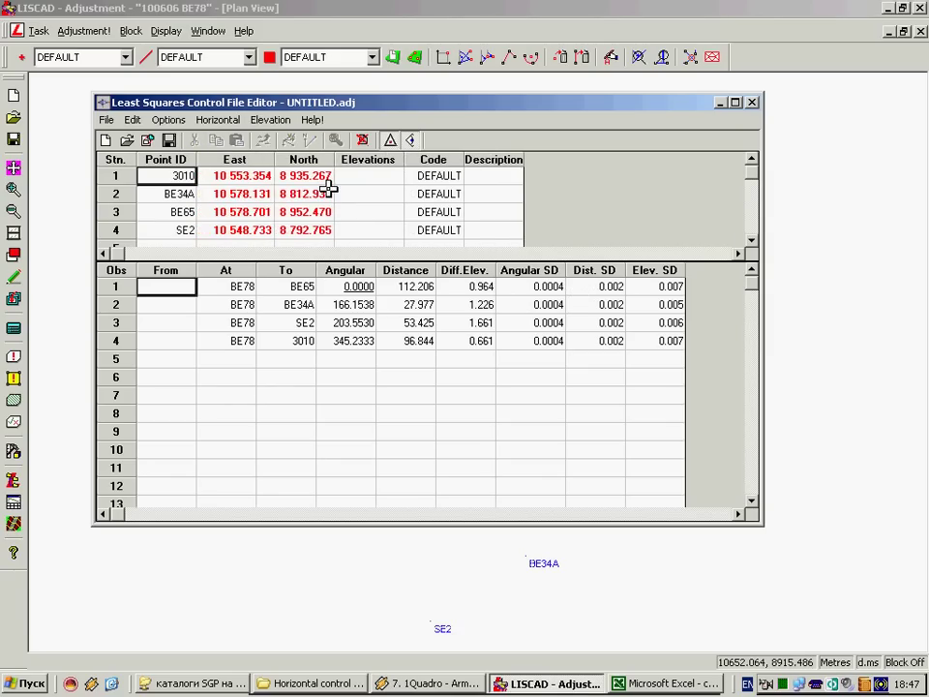
Step: Set the horizontal distance corrections to Grid
{"action": "left_click", "coordinate": [204, 124]}
{"action": "key", "text": "Down"}
{"action": "key", "text": "Left"}
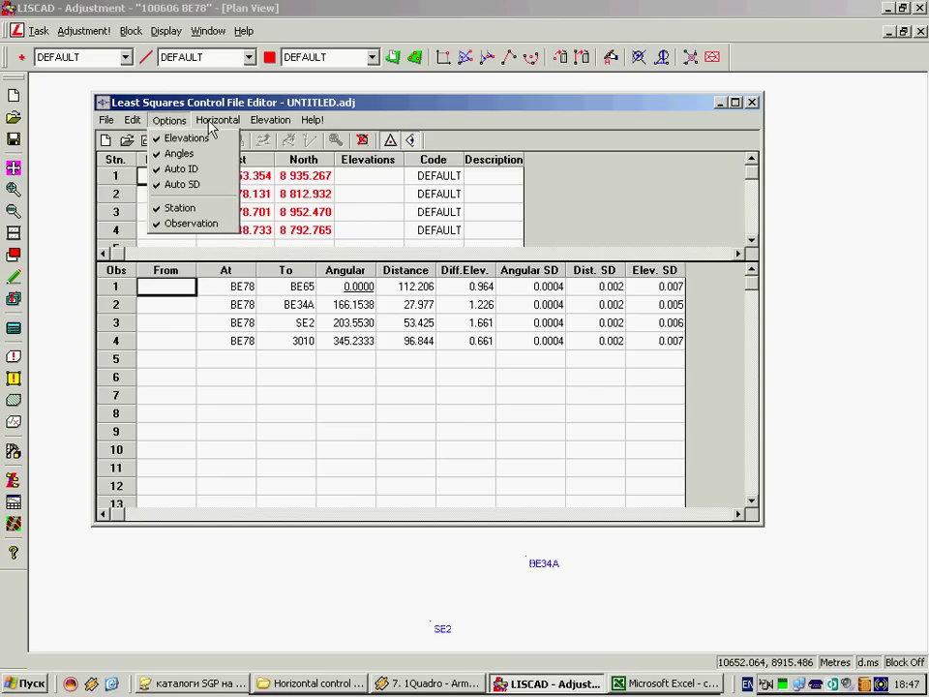
{"action": "key", "text": "Return"}
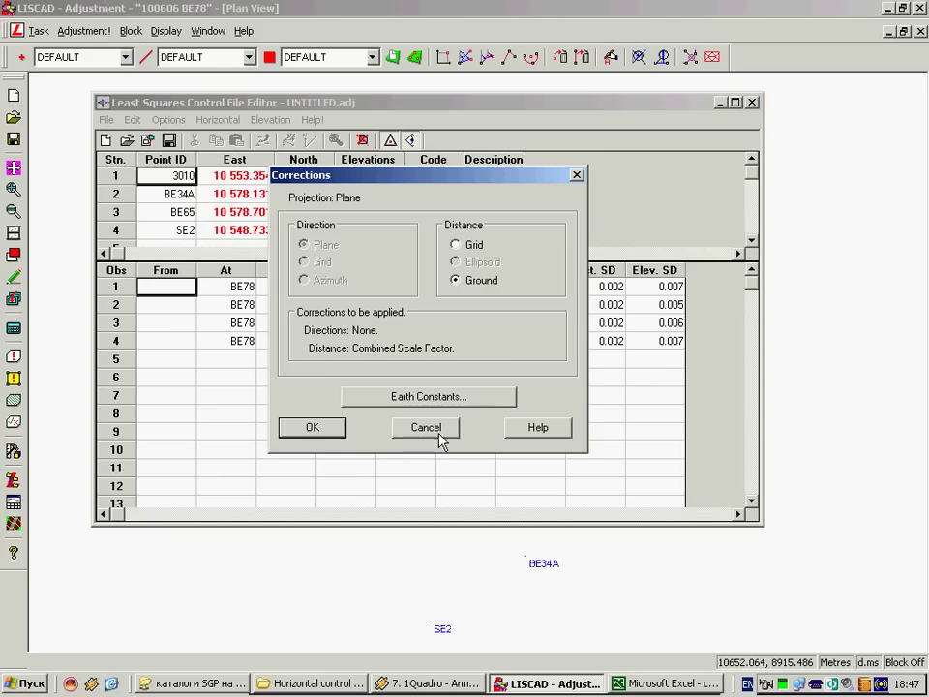
{"action": "left_click", "coordinate": [472, 246]}
{"action": "left_click", "coordinate": [310, 429]}
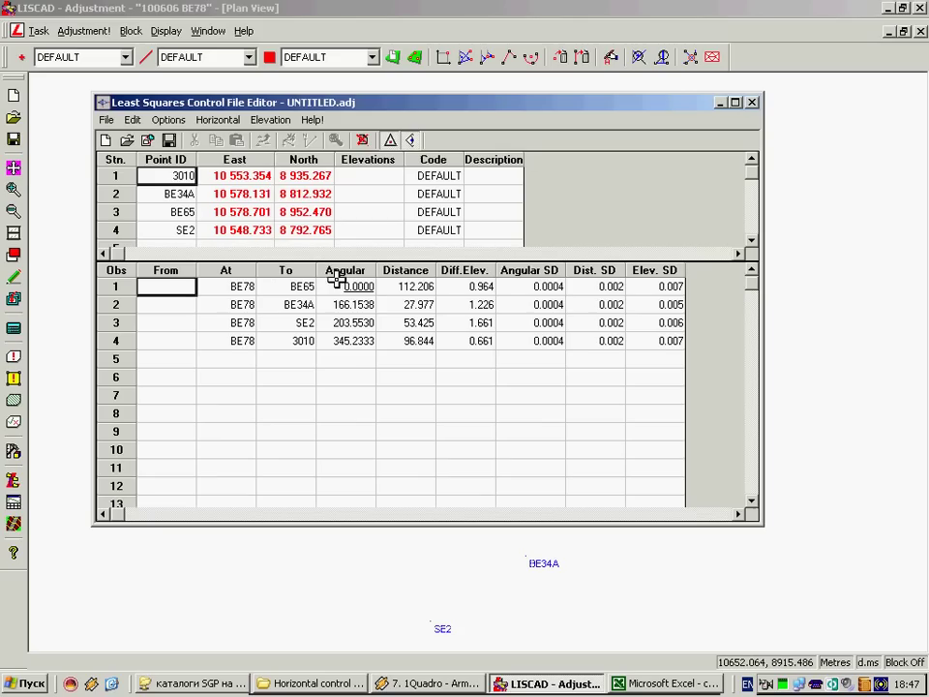
Step: Run the preliminary check, then the least squares adjustment giving BE78 10572.900 E, 8840.416 N
{"action": "left_click", "coordinate": [228, 120]}
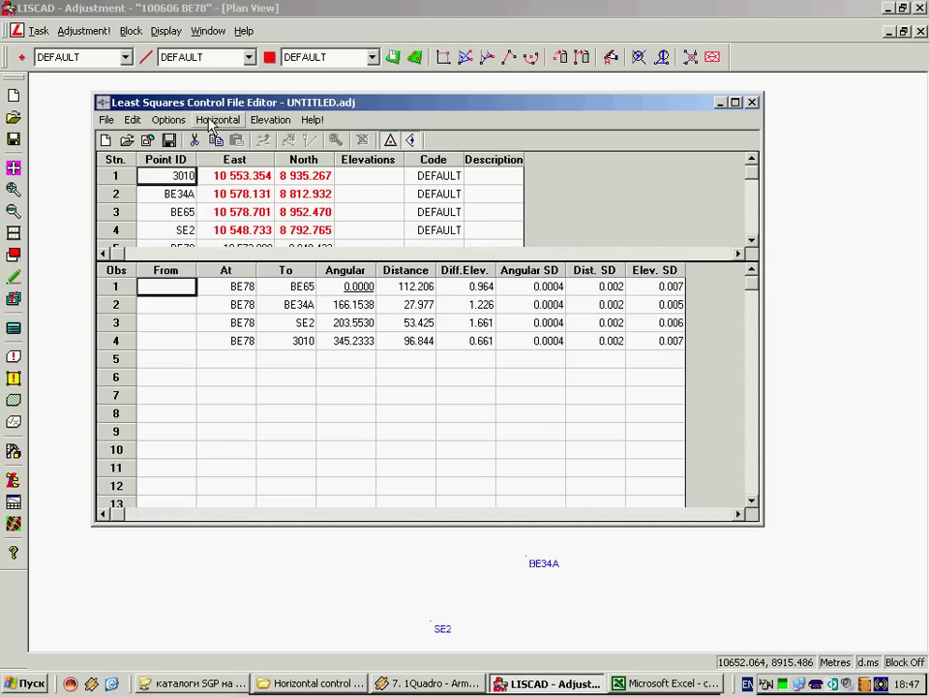
{"action": "left_click", "coordinate": [207, 118]}
{"action": "left_click", "coordinate": [223, 170]}
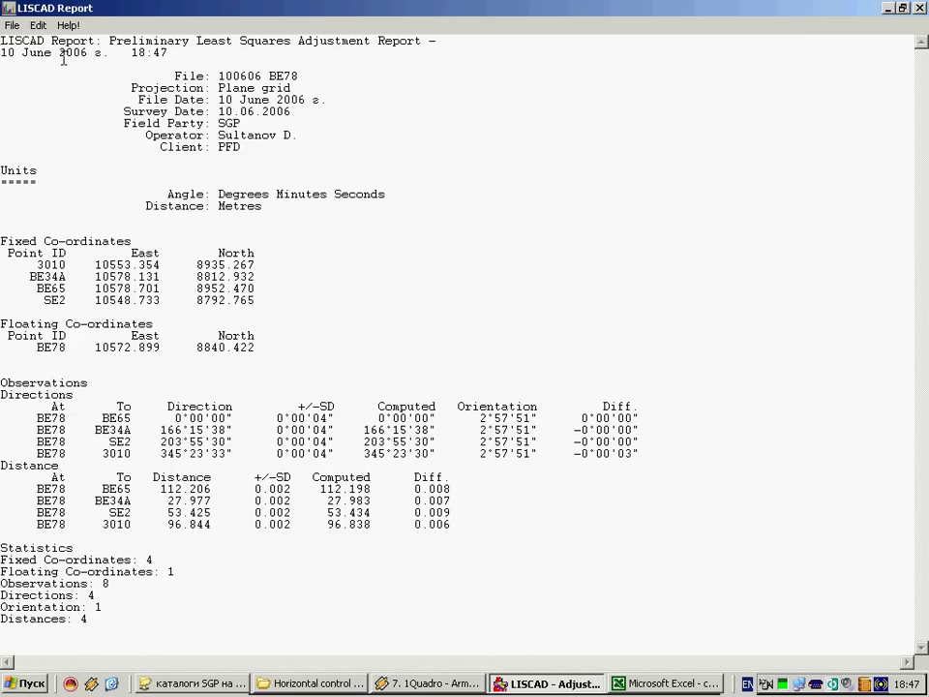
{"action": "left_click", "coordinate": [11, 27]}
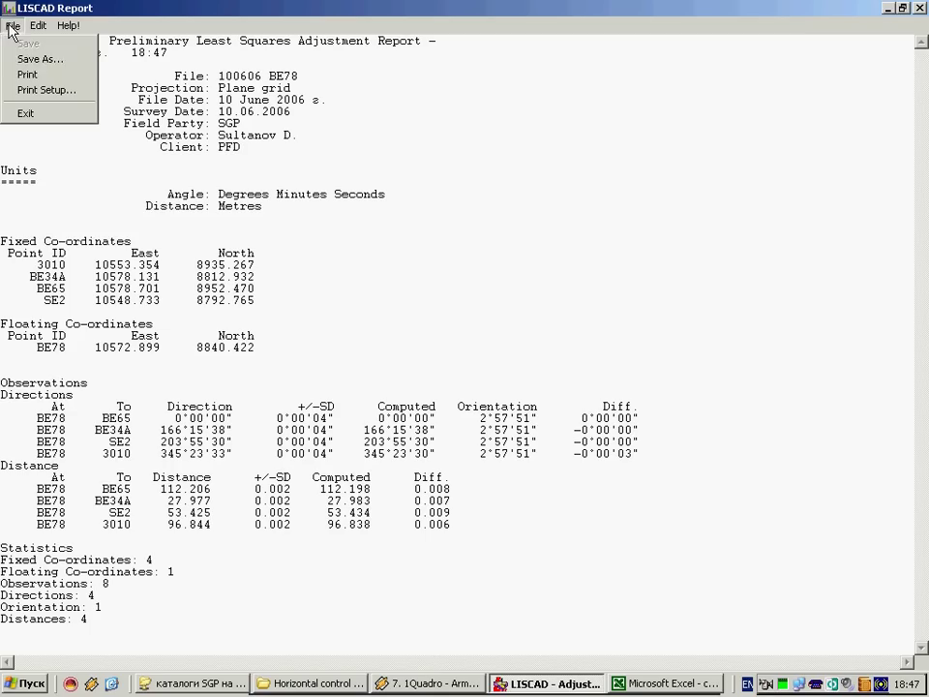
{"action": "left_click", "coordinate": [260, 41]}
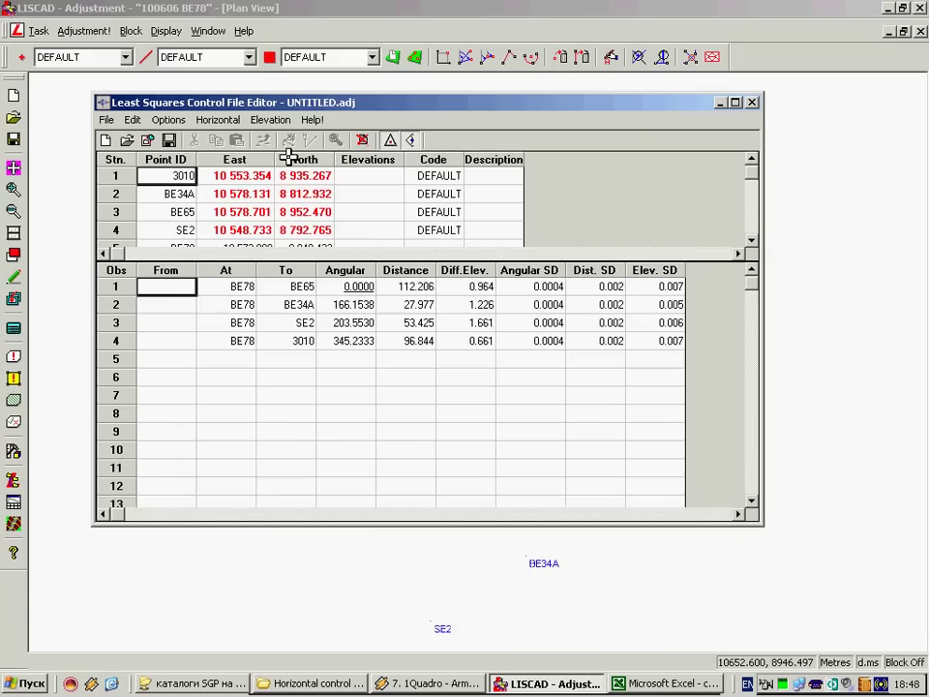
{"action": "left_click", "coordinate": [218, 120]}
{"action": "left_click", "coordinate": [224, 184]}
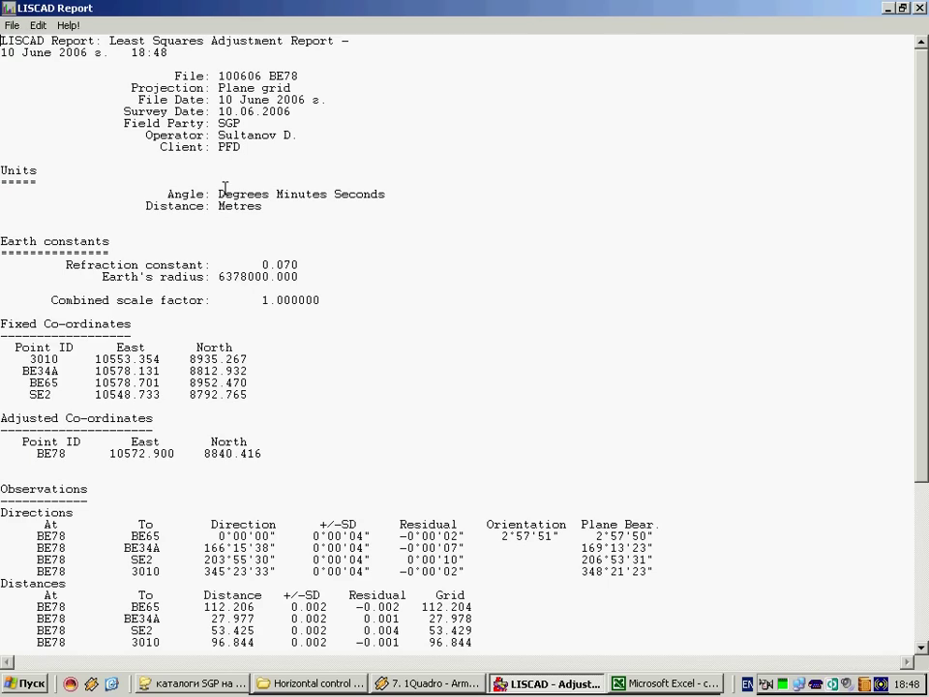
{"action": "scroll", "coordinate": [391, 329], "scroll_direction": "down", "scroll_amount": 3}
{"action": "scroll", "coordinate": [391, 330], "scroll_direction": "down", "scroll_amount": 3}
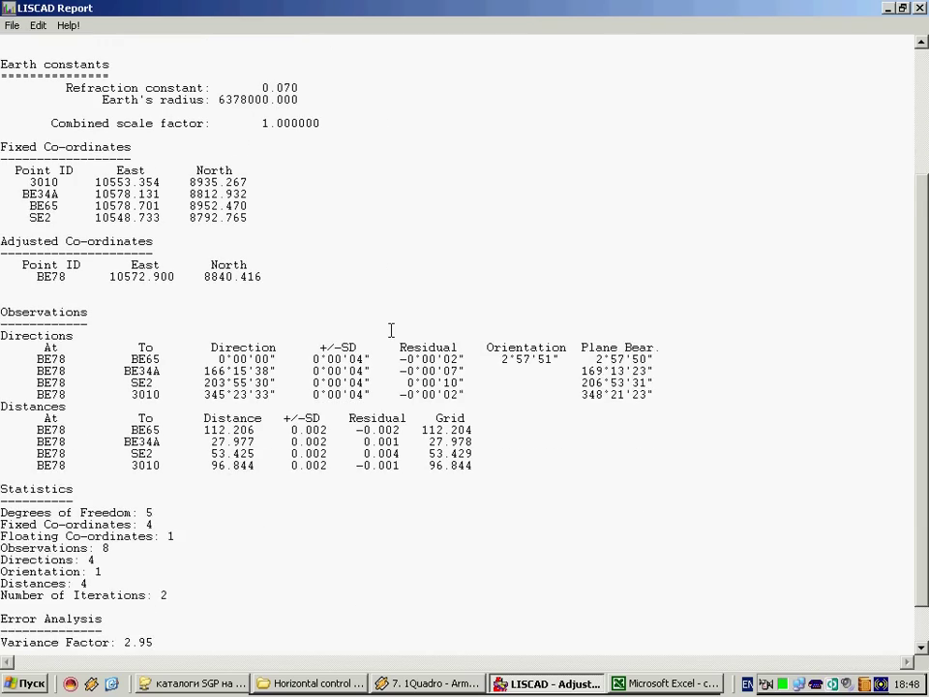
{"action": "scroll", "coordinate": [391, 330], "scroll_direction": "down", "scroll_amount": 1}
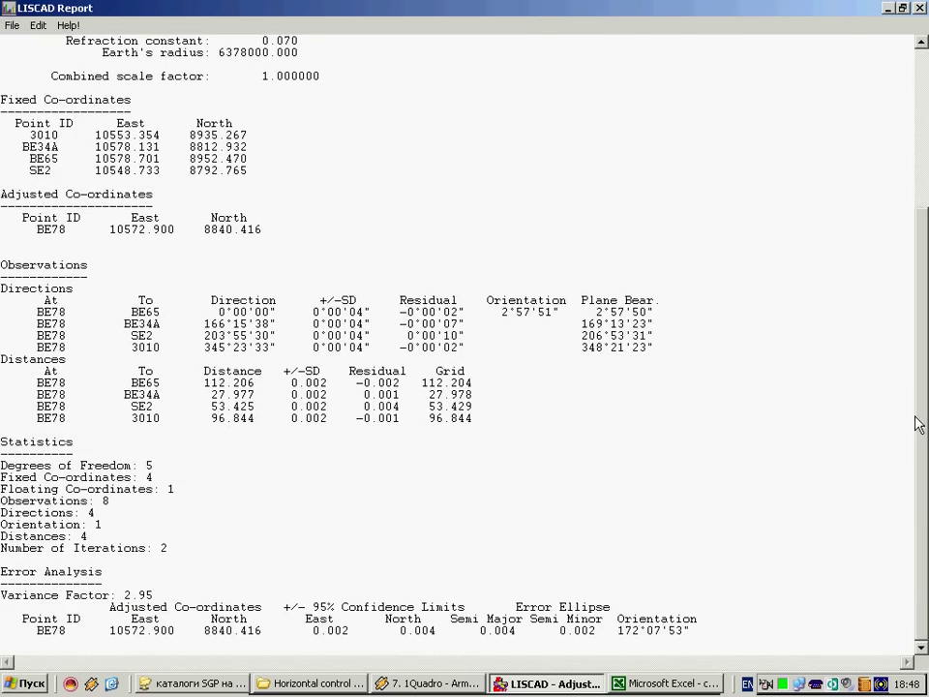
Step: Save the adjustment report as 'report ajustment'
{"action": "left_click", "coordinate": [11, 27]}
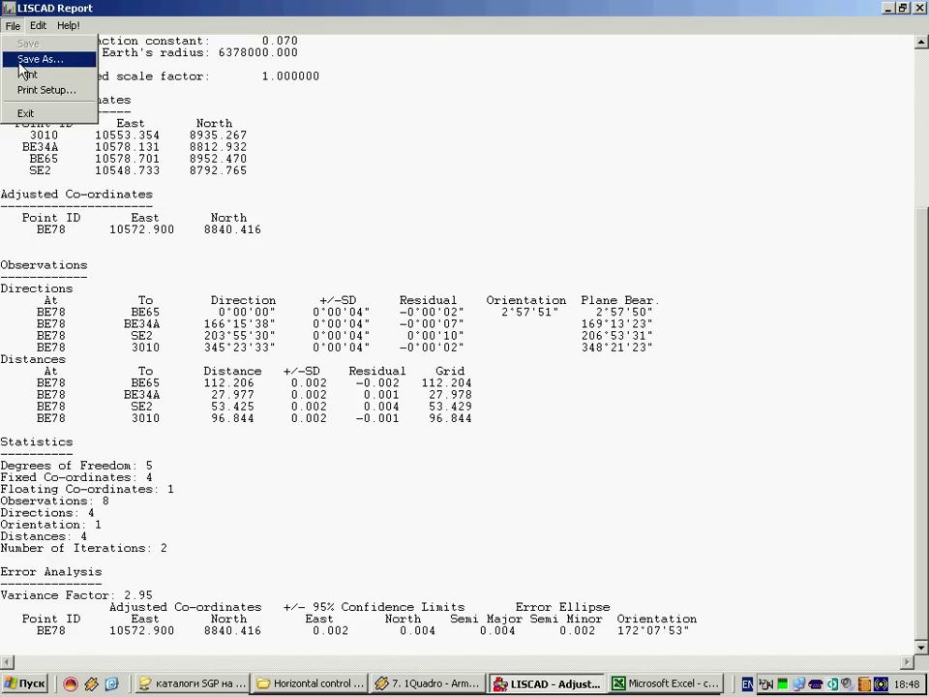
{"action": "left_click", "coordinate": [24, 60]}
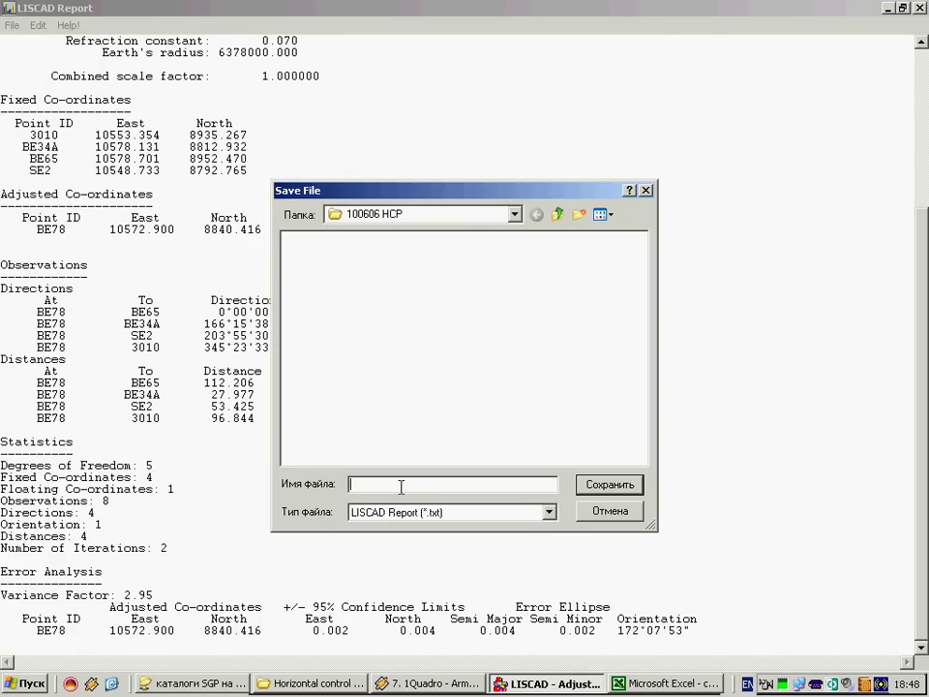
{"action": "type", "text": "repor"}
{"action": "type", "text": "t "}
{"action": "type", "text": "ajus"}
{"action": "type", "text": "tment"}
{"action": "left_click", "coordinate": [621, 486]}
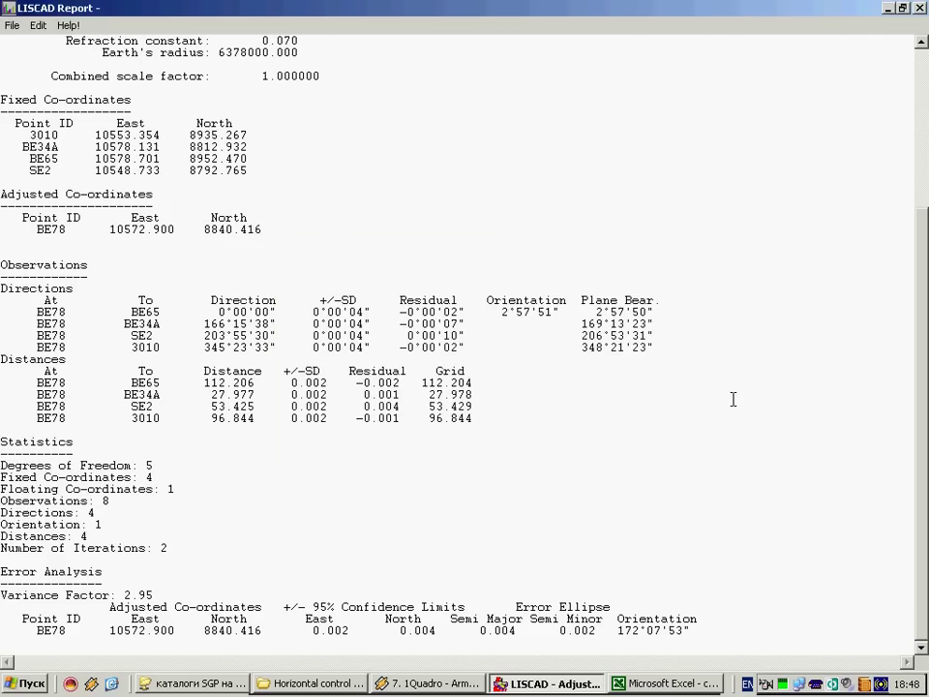
Step: Close the report and write BE78's adjusted coordinates to the database
{"action": "key", "text": "alt+F4"}
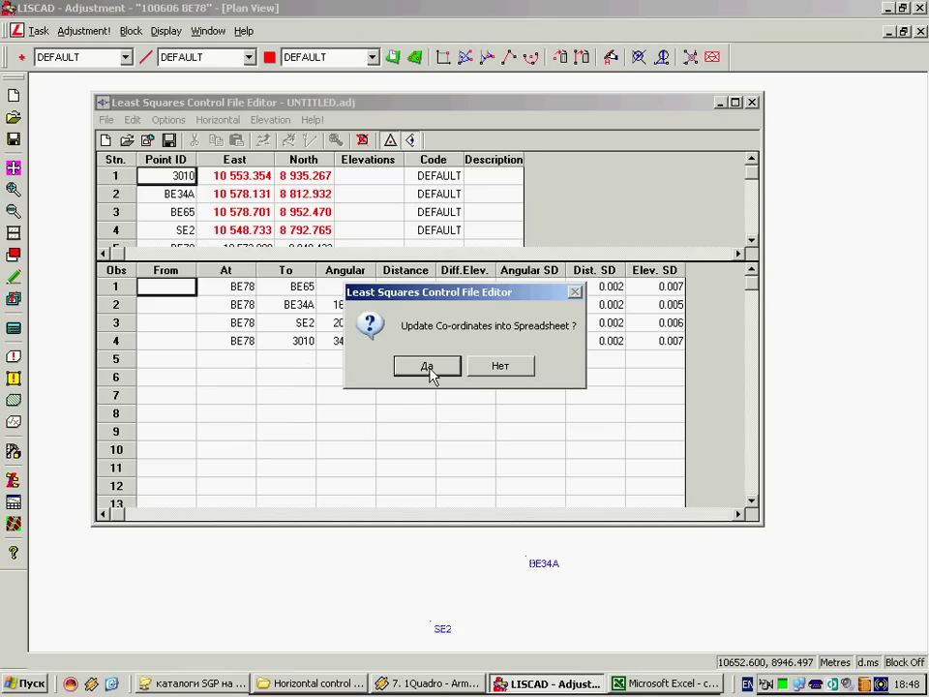
{"action": "left_click", "coordinate": [427, 369]}
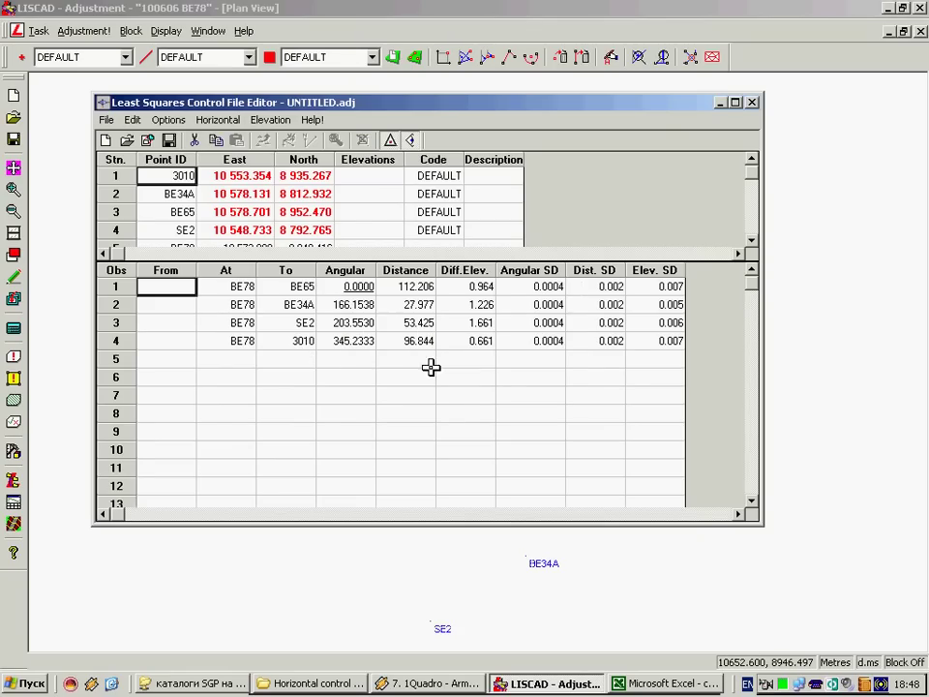
{"action": "left_click", "coordinate": [218, 120]}
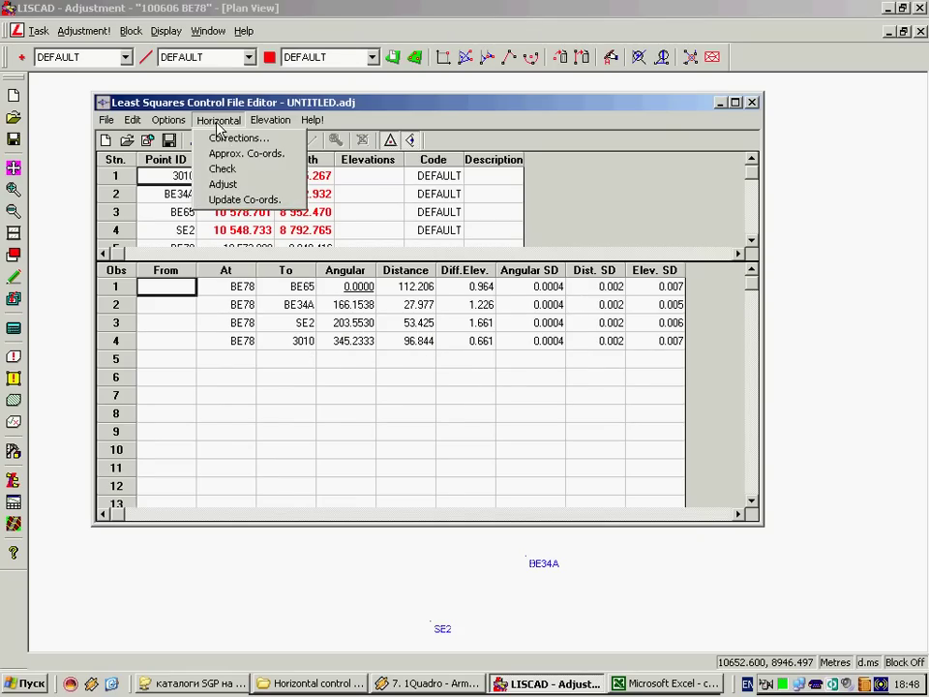
{"action": "left_click", "coordinate": [235, 201]}
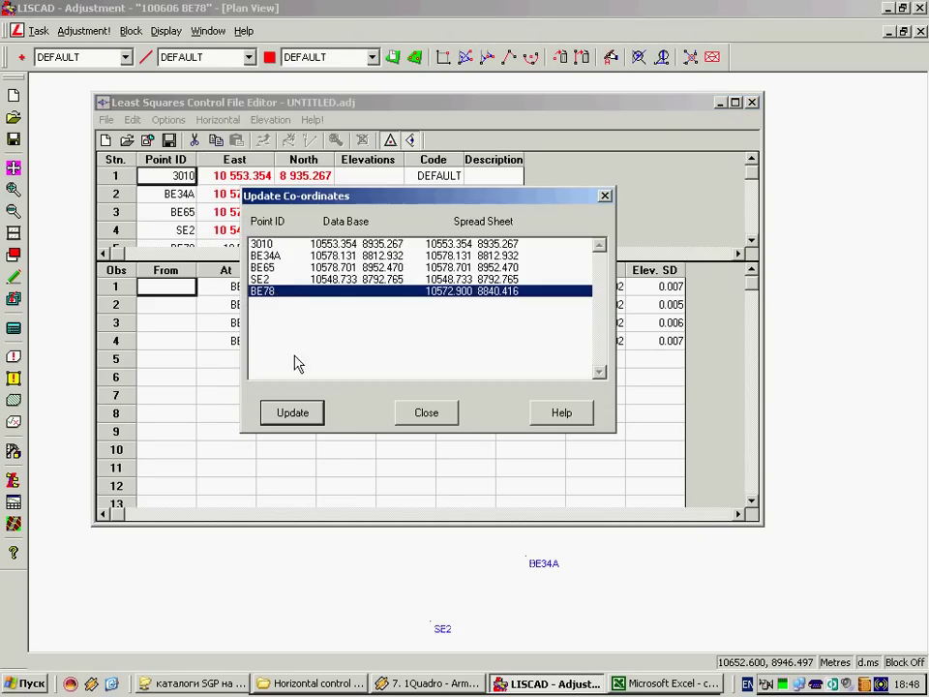
{"action": "left_click", "coordinate": [303, 412]}
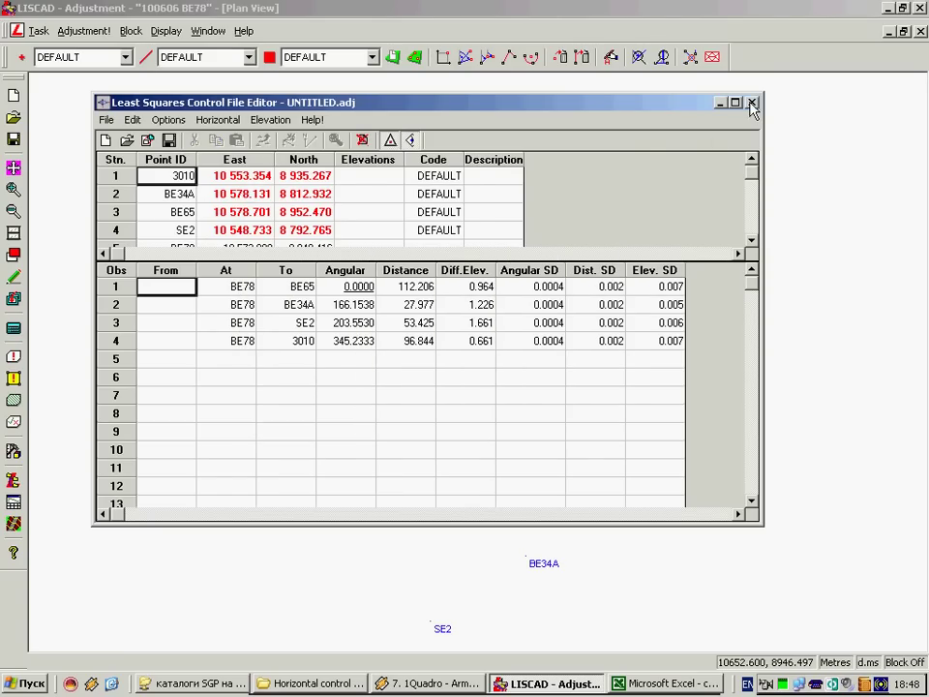
Step: Close the control file editor, saving the adjustment as 100606 BE78
{"action": "left_click", "coordinate": [752, 103]}
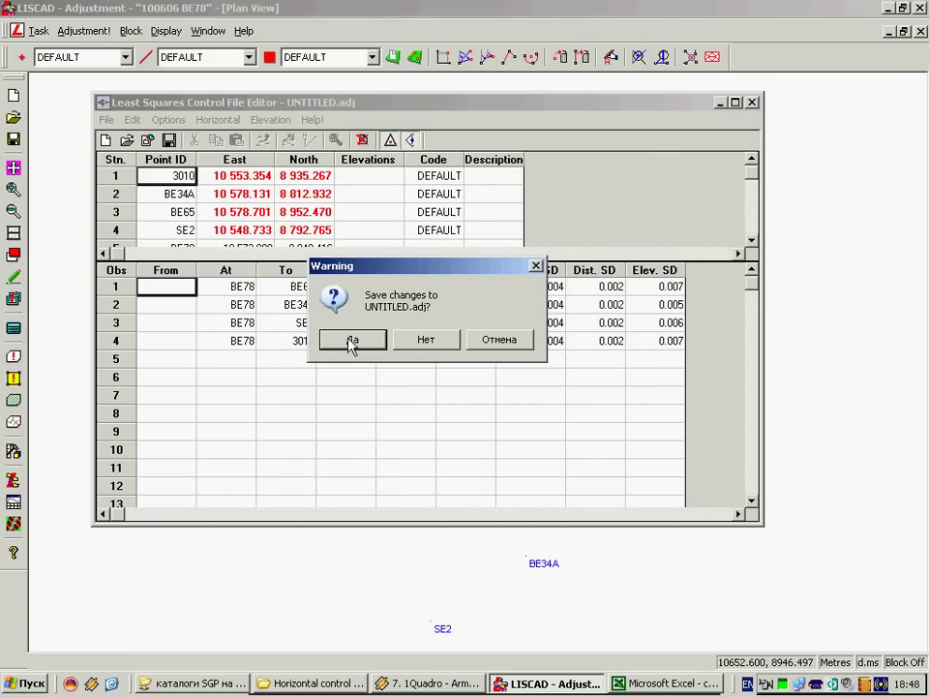
{"action": "left_click", "coordinate": [352, 342]}
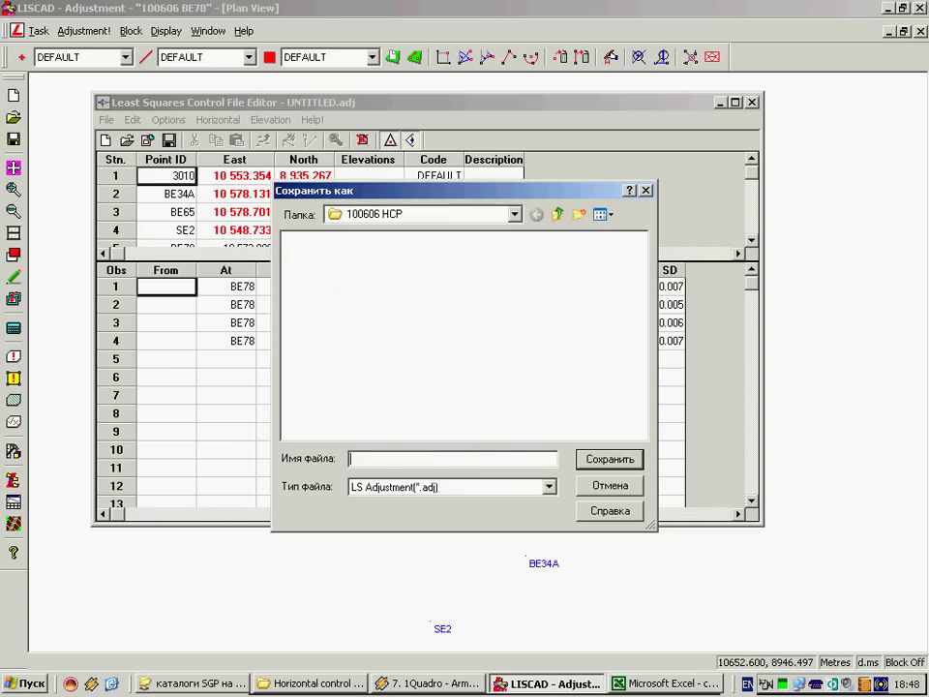
{"action": "type", "text": "10"}
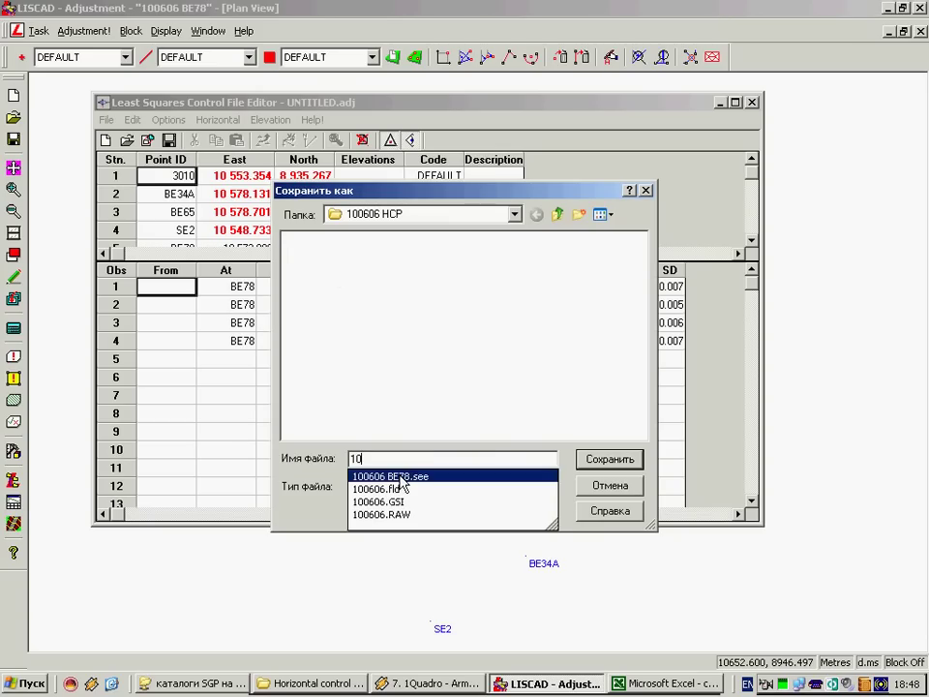
{"action": "left_click", "coordinate": [392, 475]}
{"action": "left_click", "coordinate": [467, 458]}
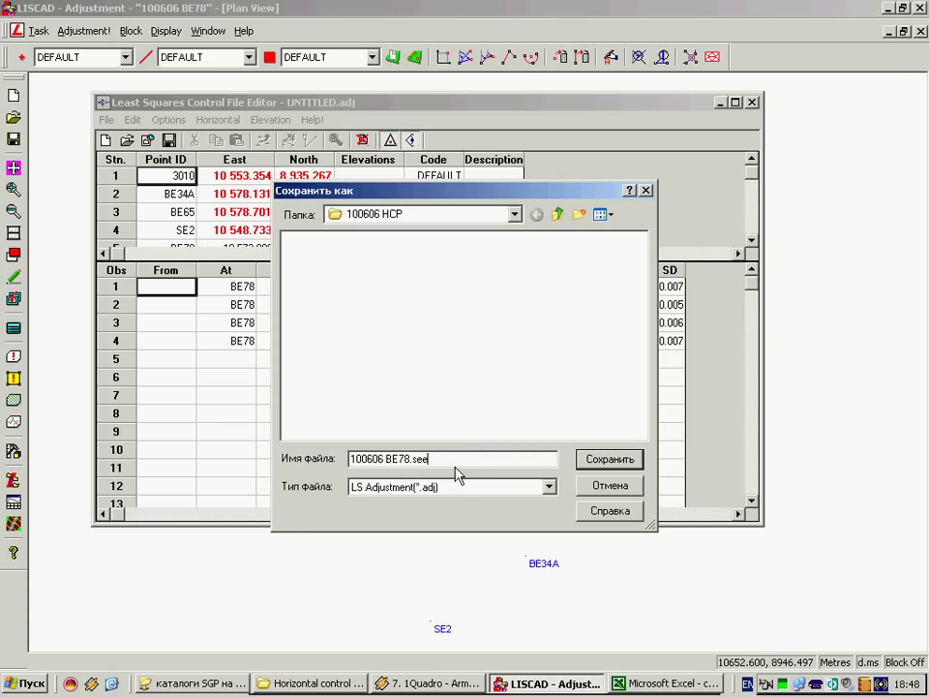
{"action": "key", "text": "BackSpace"}
{"action": "key", "text": "BackSpace"}
{"action": "key", "text": "BackSpace"}
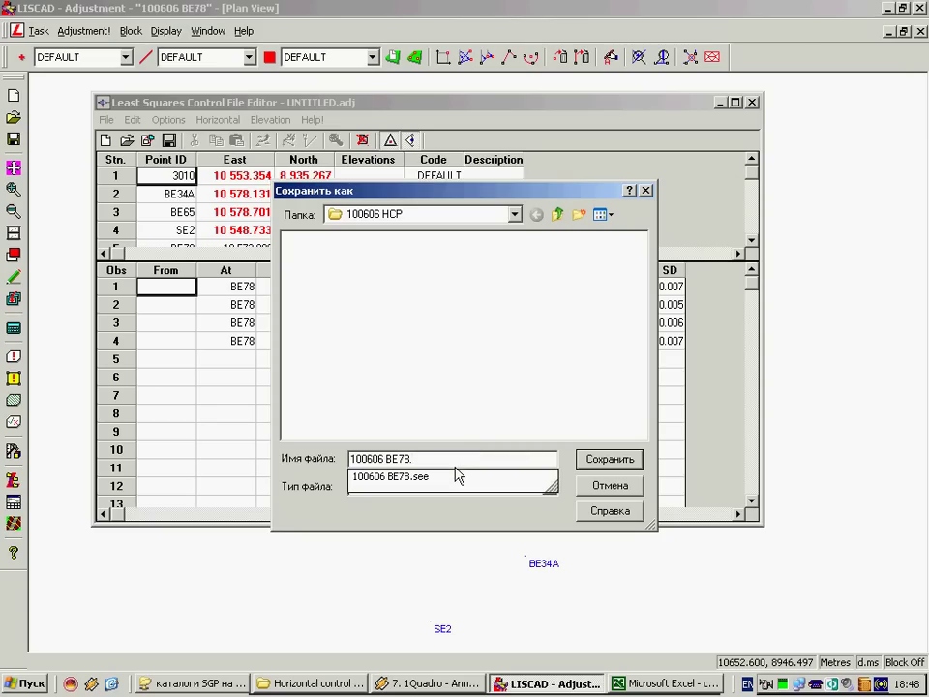
{"action": "key", "text": "BackSpace"}
{"action": "left_click", "coordinate": [616, 459]}
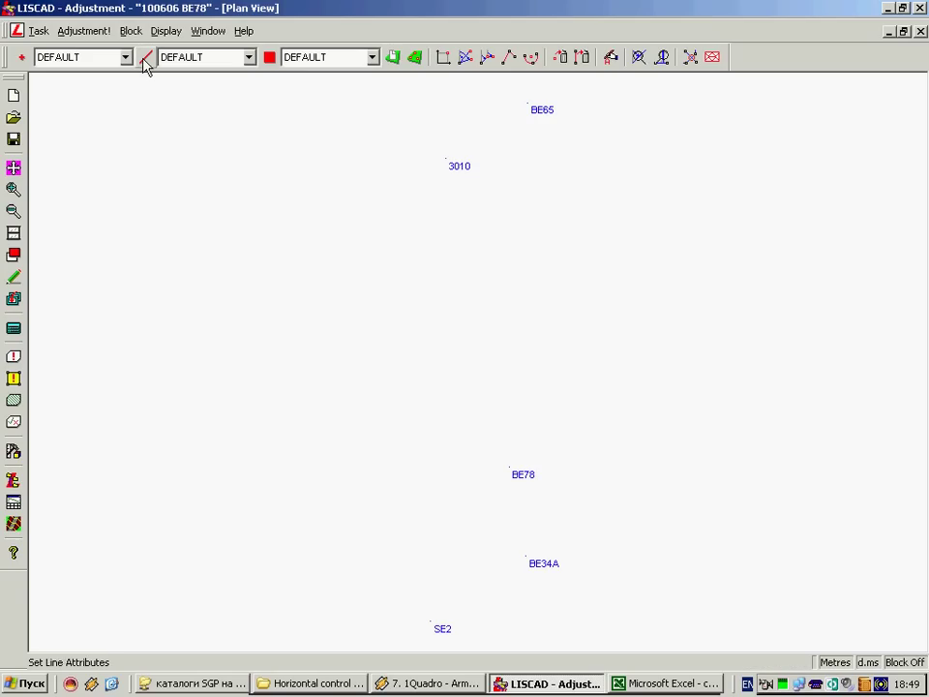
Step: Review the line display options in the plan's Display Features settings
{"action": "left_click", "coordinate": [38, 30]}
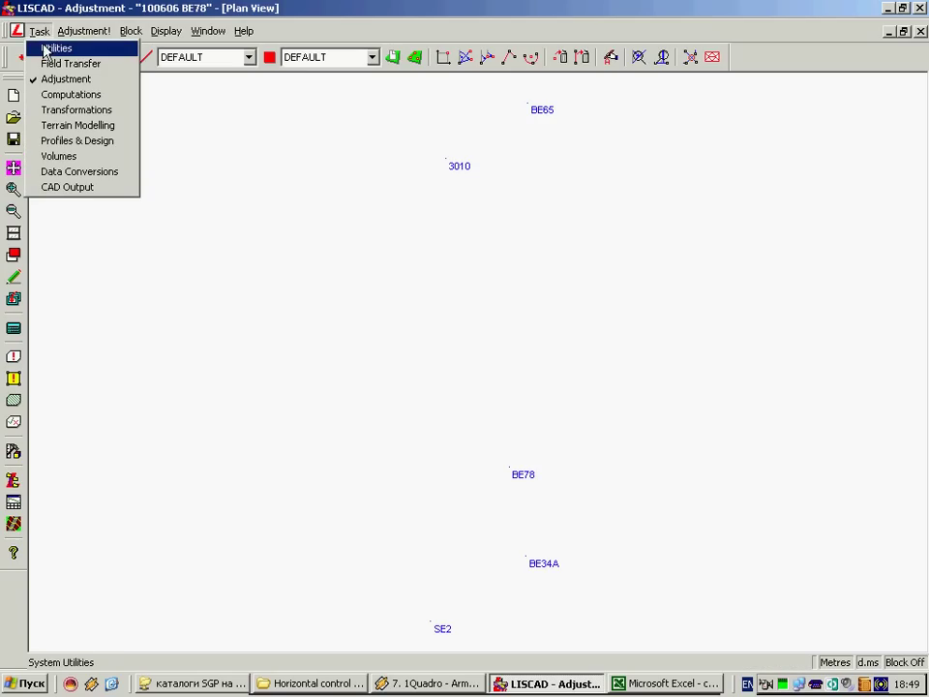
{"action": "left_click", "coordinate": [306, 176]}
{"action": "right_click", "coordinate": [306, 177]}
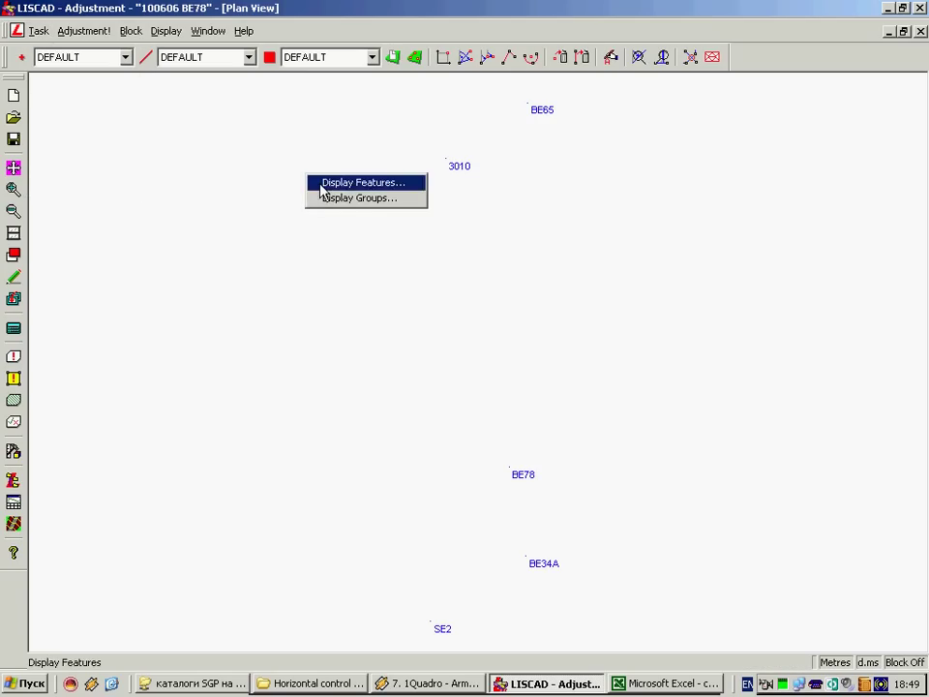
{"action": "left_click", "coordinate": [321, 184]}
{"action": "left_click", "coordinate": [453, 232]}
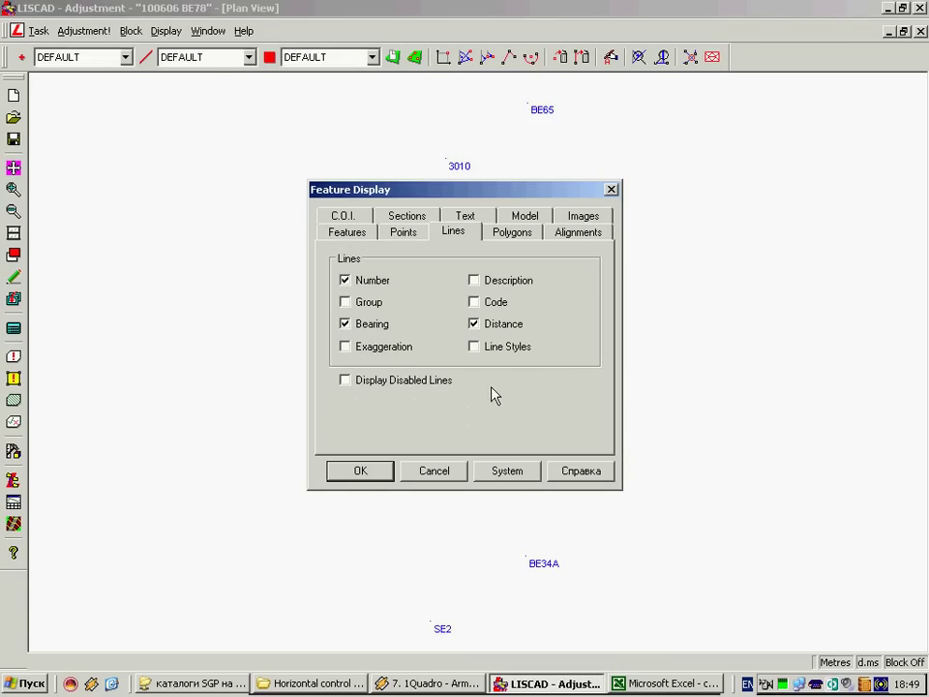
{"action": "left_click", "coordinate": [377, 476]}
Step: Activate Bearing and Distance labels in Line Attributes for new lines
{"action": "left_click", "coordinate": [145, 58]}
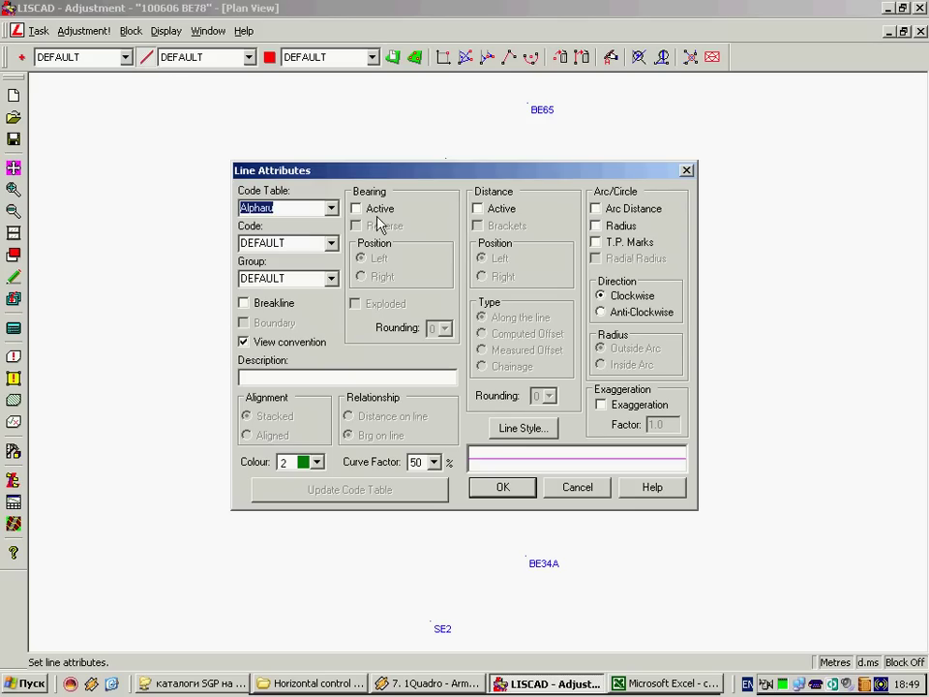
{"action": "left_click", "coordinate": [375, 208]}
{"action": "left_click", "coordinate": [494, 209]}
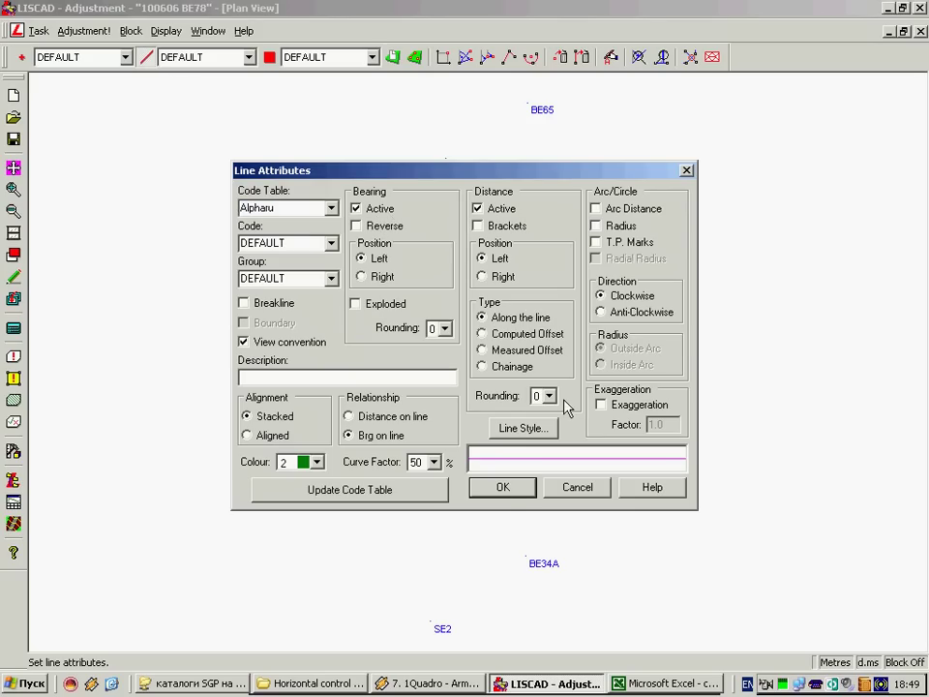
{"action": "left_click", "coordinate": [503, 488]}
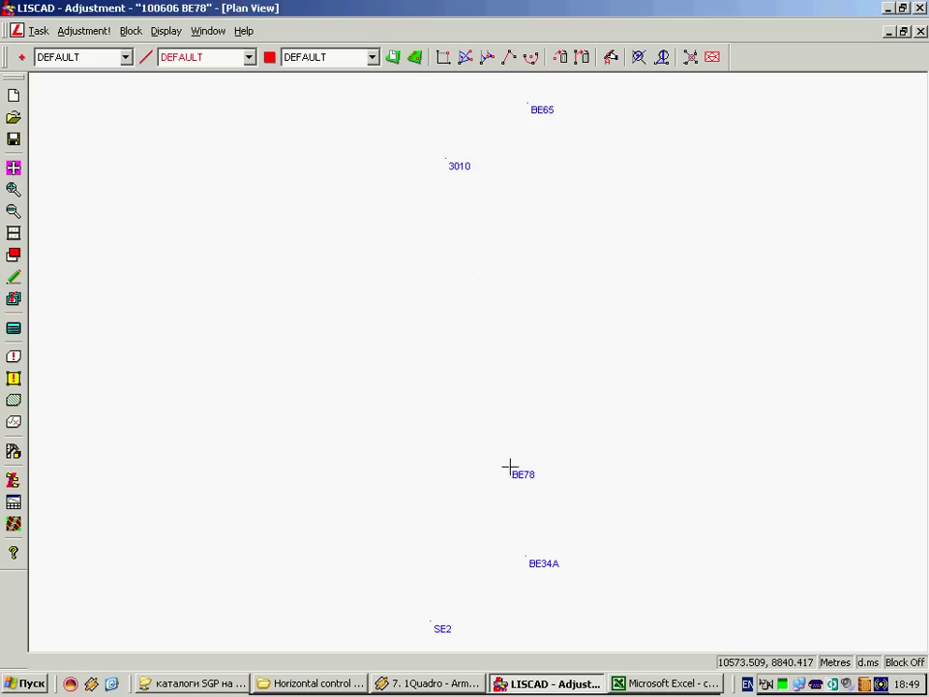
{"action": "left_click", "coordinate": [146, 57]}
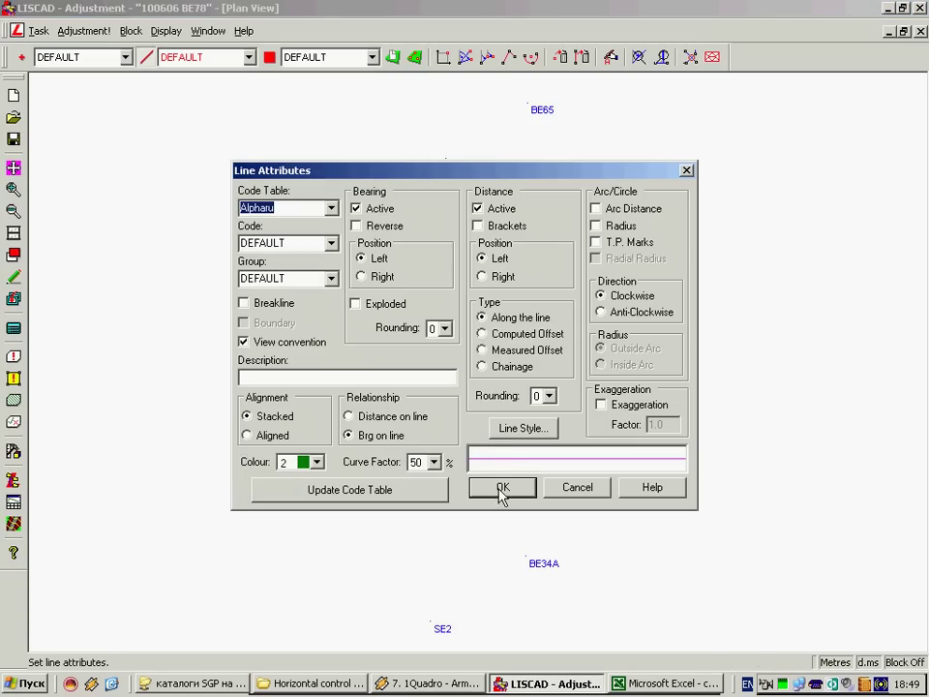
{"action": "left_click", "coordinate": [502, 488]}
Step: Draw lines by existing points from BE78 to BE65 and from BE78 to BE34A
{"action": "left_click", "coordinate": [508, 58]}
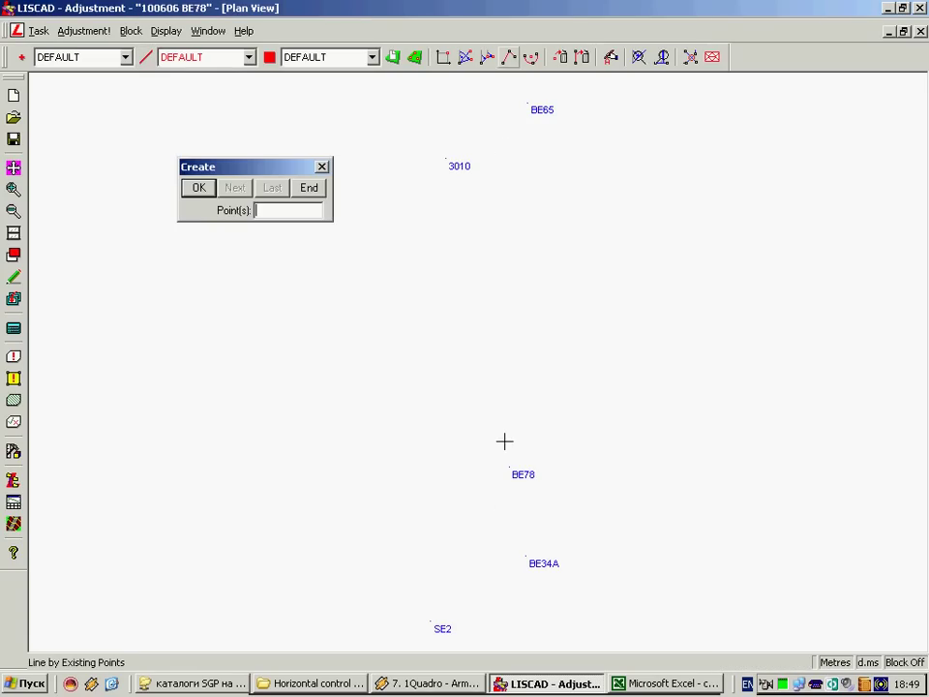
{"action": "left_click", "coordinate": [504, 468]}
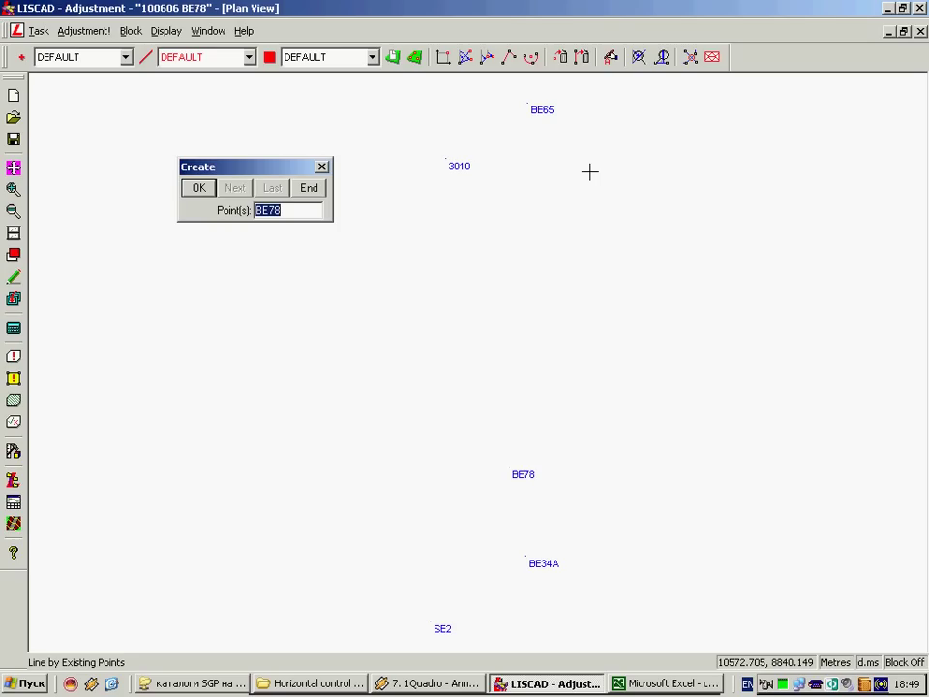
{"action": "left_click", "coordinate": [527, 103]}
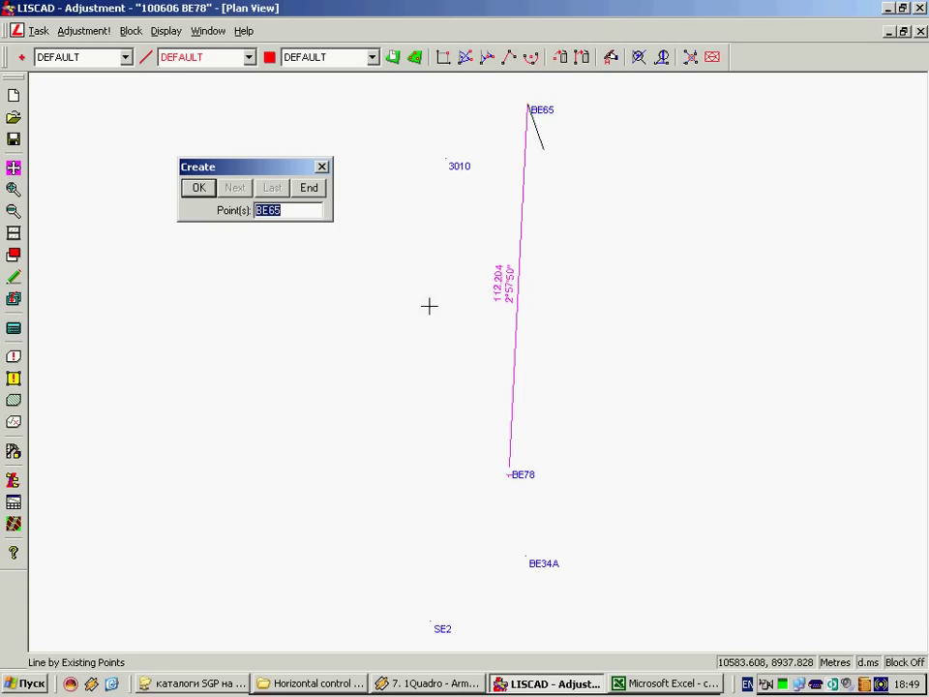
{"action": "left_click", "coordinate": [309, 188]}
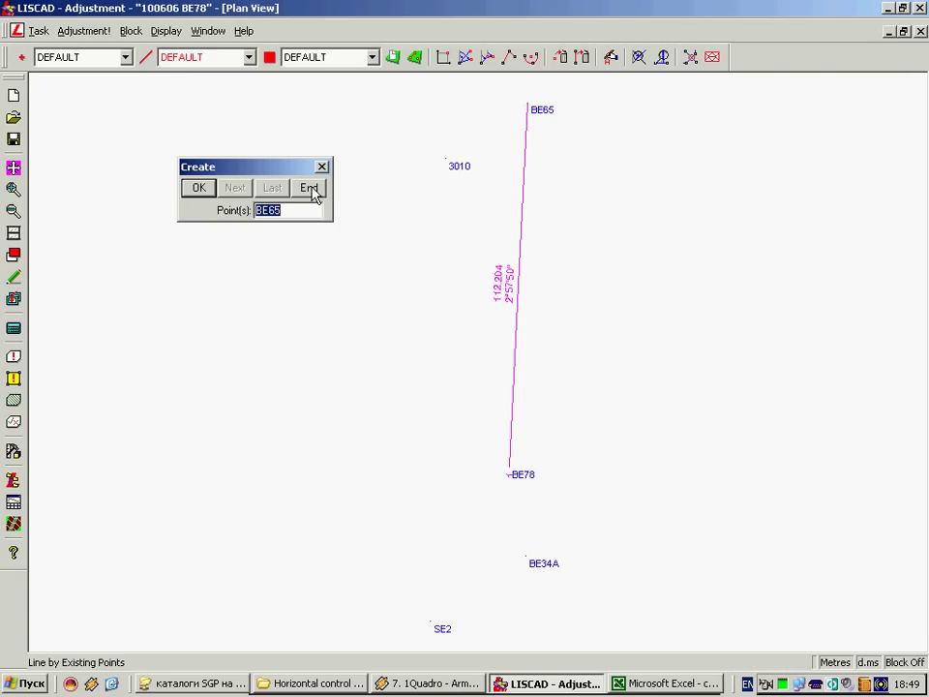
{"action": "left_click", "coordinate": [508, 475]}
{"action": "left_click", "coordinate": [528, 556]}
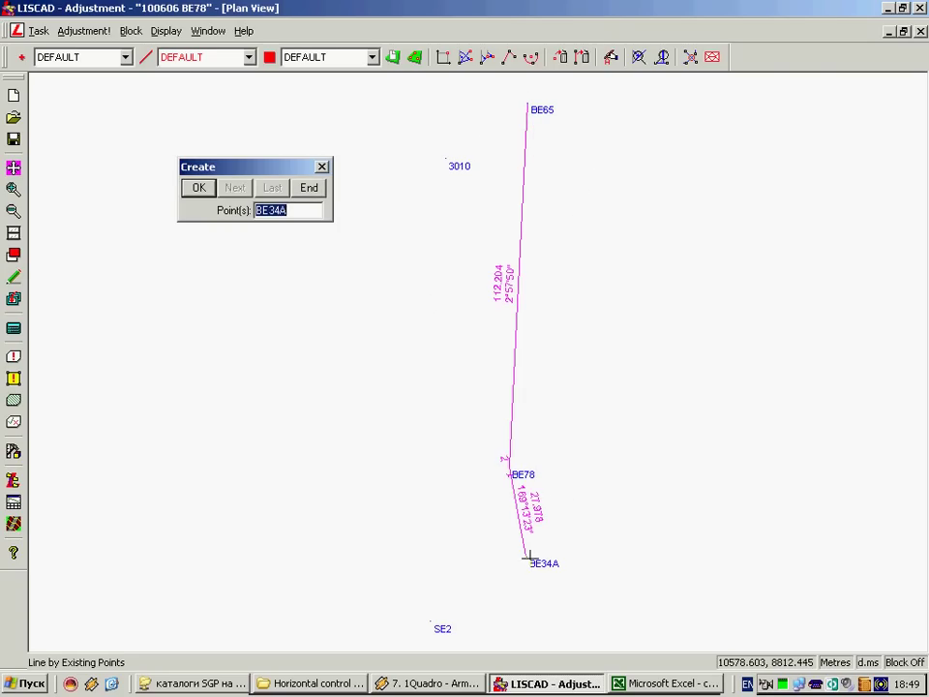
{"action": "left_click", "coordinate": [307, 188]}
Step: Draw lines from BE78 to SE2 and to 3010, then close the Create dialog
{"action": "left_click", "coordinate": [507, 474]}
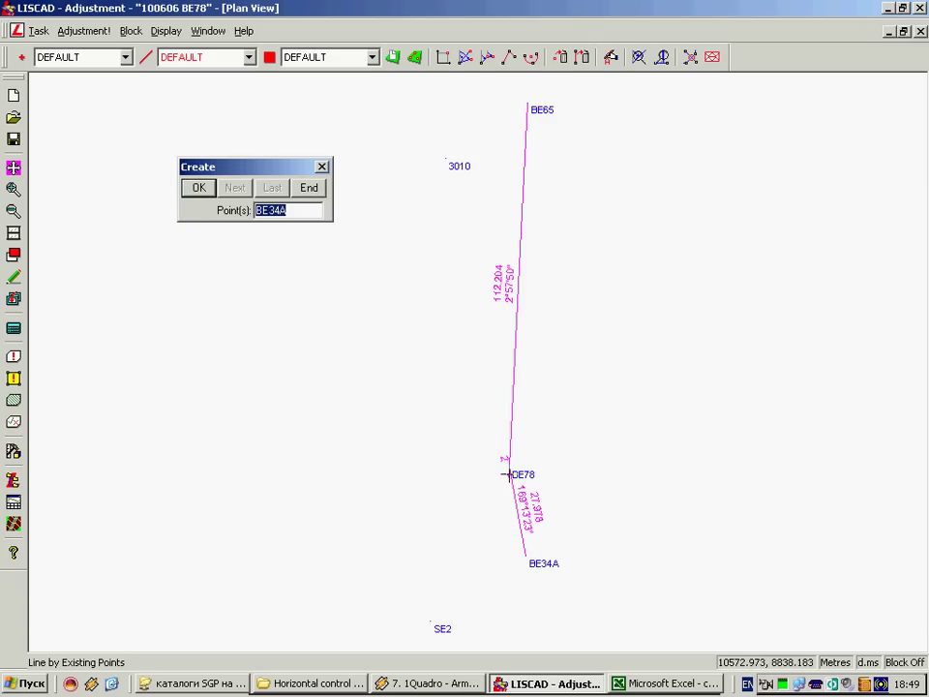
{"action": "left_click", "coordinate": [435, 620]}
{"action": "left_click", "coordinate": [310, 188]}
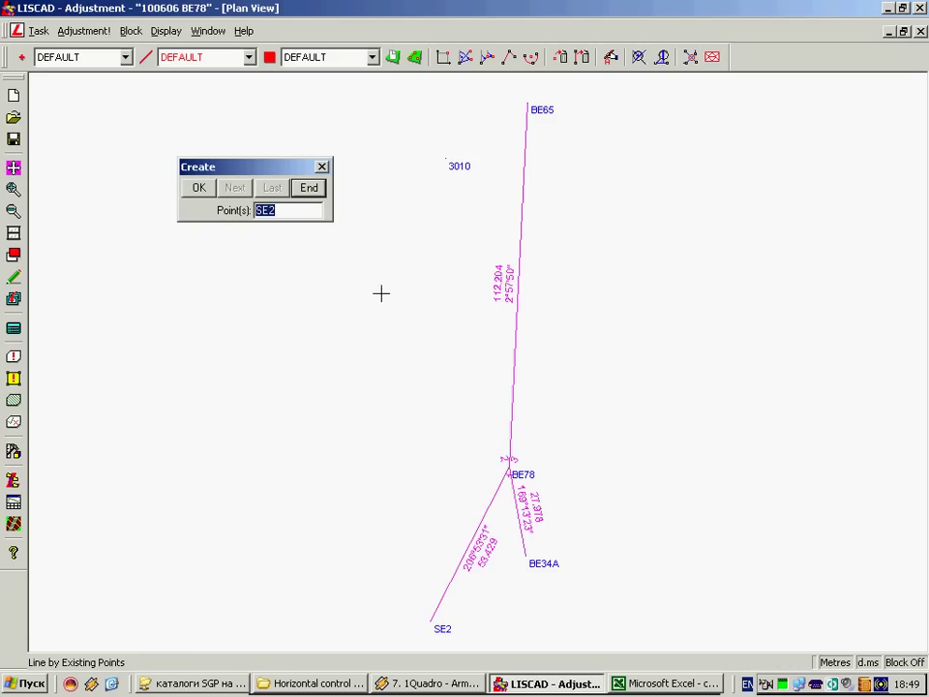
{"action": "left_click", "coordinate": [508, 466]}
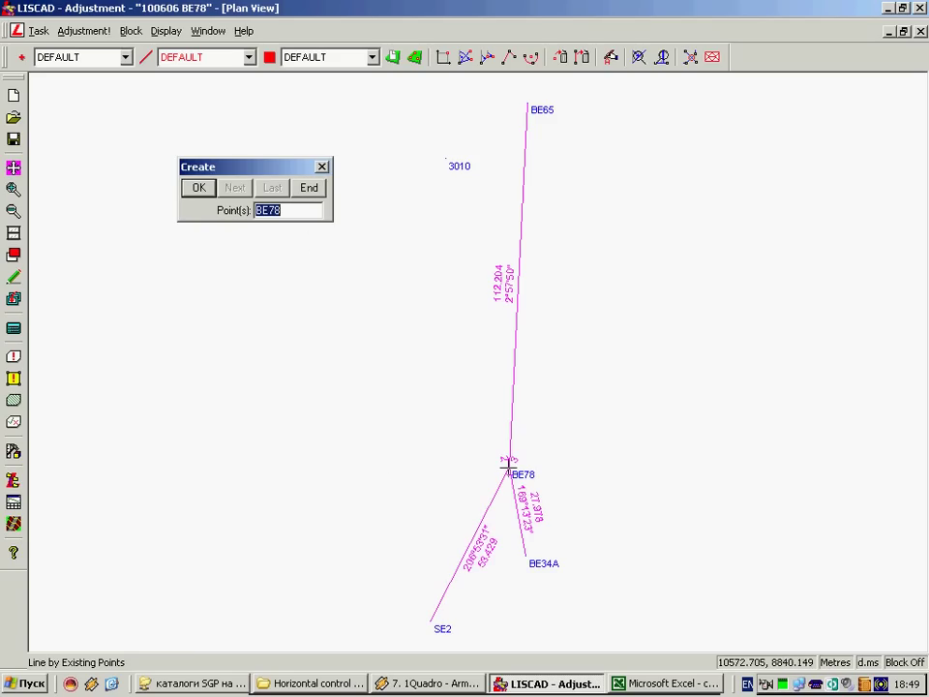
{"action": "left_click", "coordinate": [445, 159]}
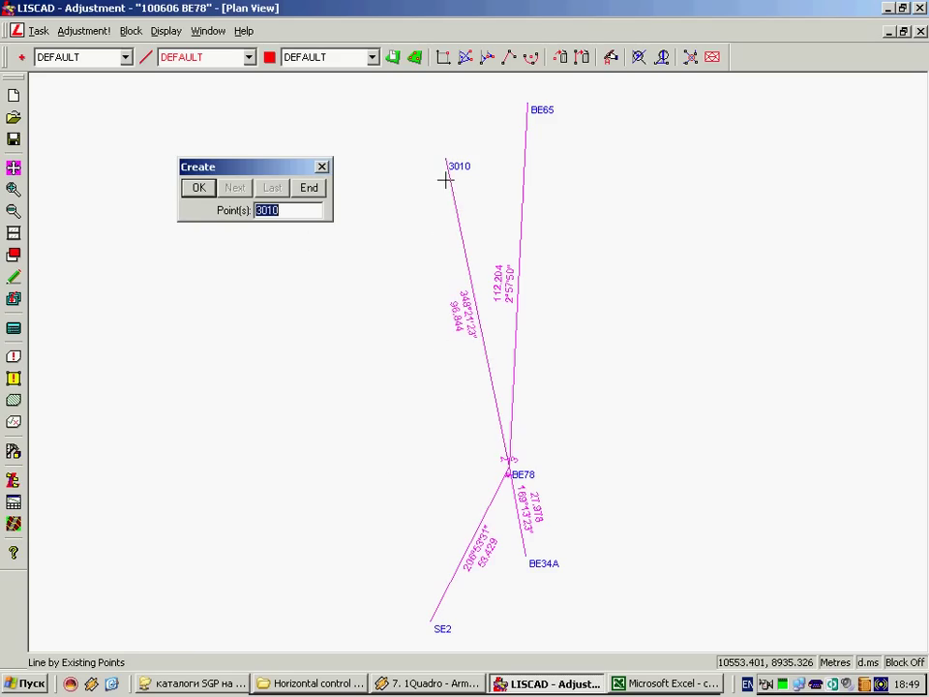
{"action": "left_click", "coordinate": [309, 188]}
{"action": "left_click", "coordinate": [322, 167]}
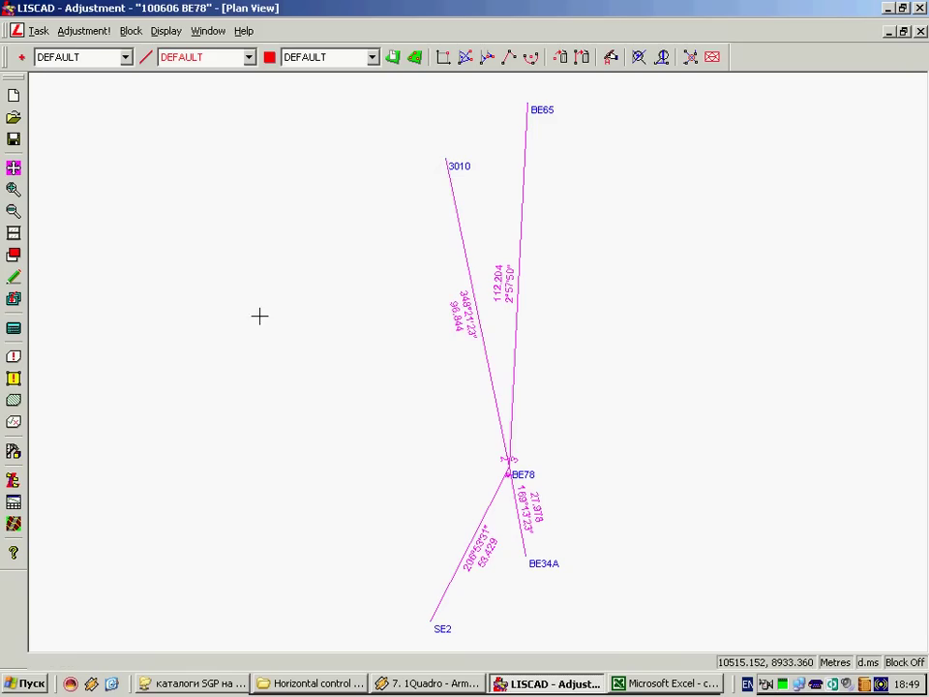
Step: Switch to the Utilities task and close the 100606 BE78 Plan View window
{"action": "left_click", "coordinate": [44, 33]}
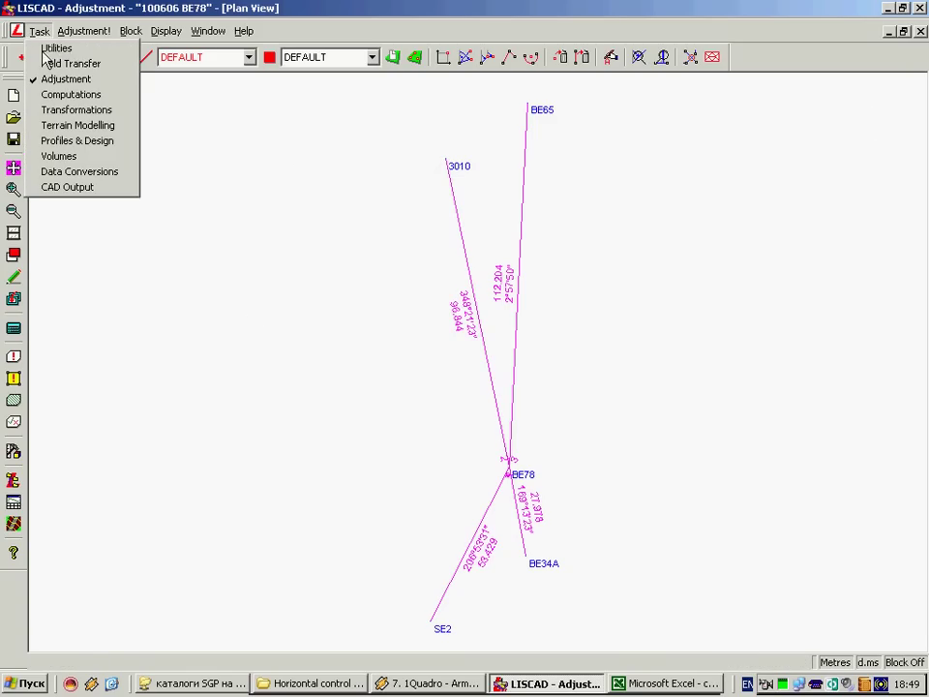
{"action": "left_click", "coordinate": [43, 51]}
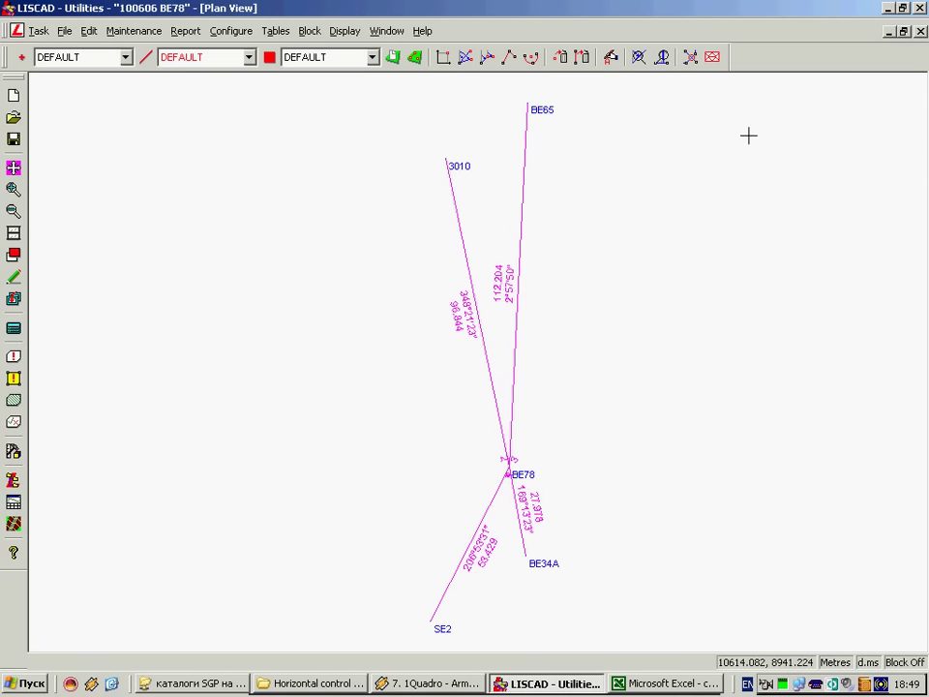
{"action": "left_click", "coordinate": [919, 32]}
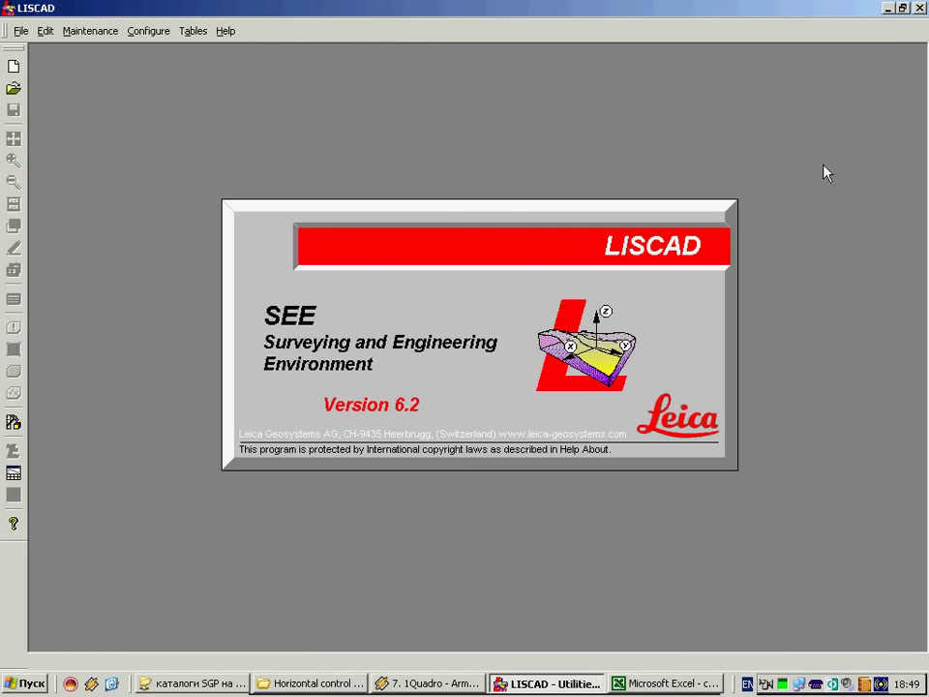